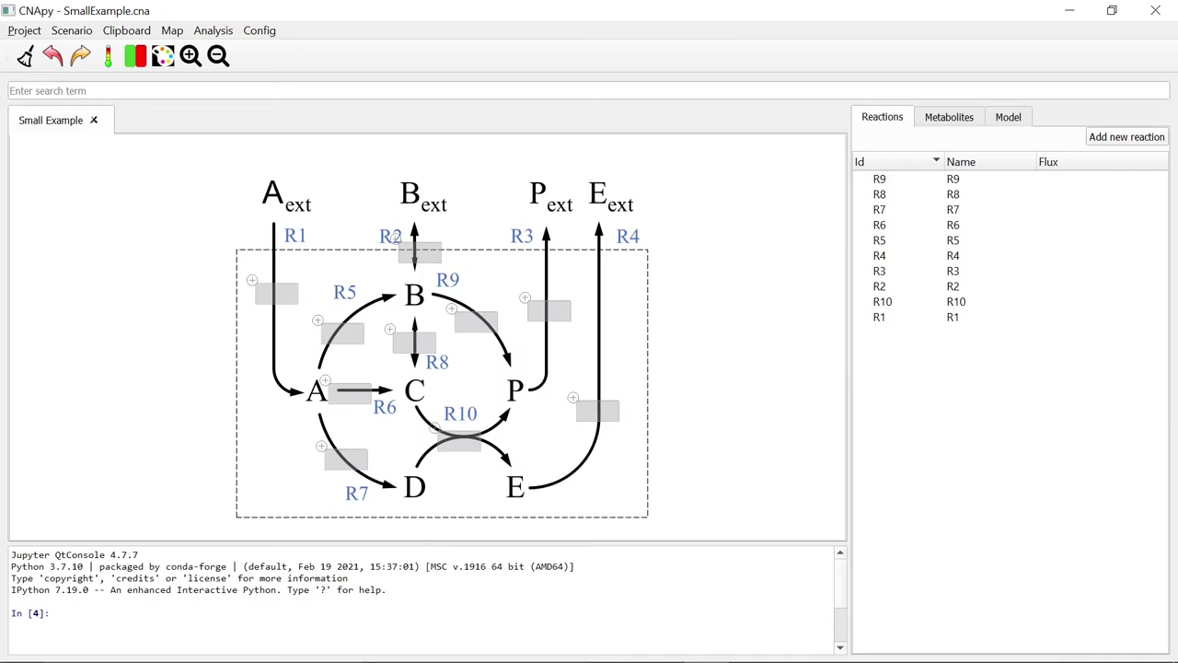
Step: Compute the minimal cut sets for target region R4 ≥ 1 with the glpk (optlang) solver
left_click(212, 30)
mouse_move(276, 131)
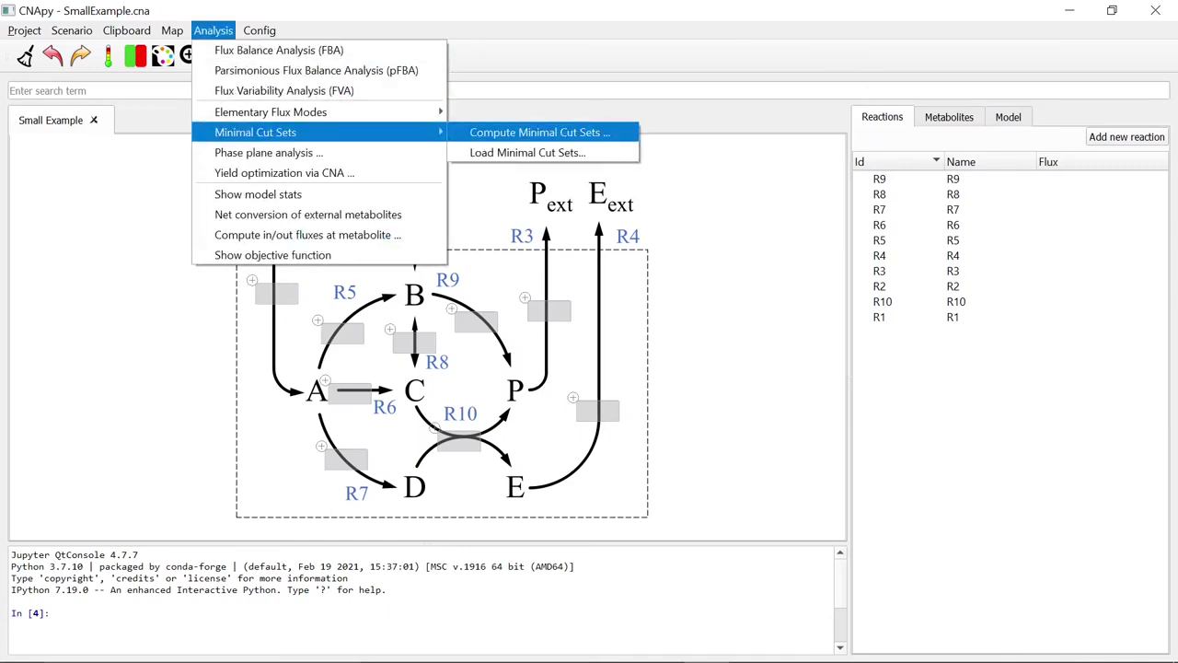
left_click(539, 132)
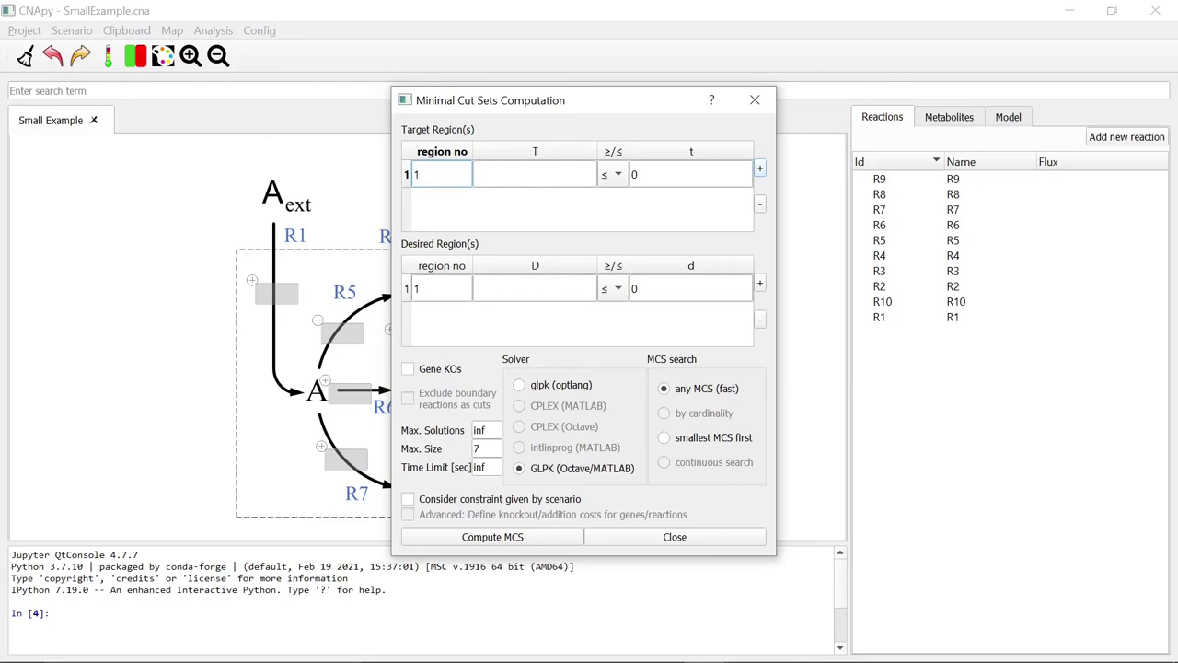
left_click(534, 174)
type("R4")
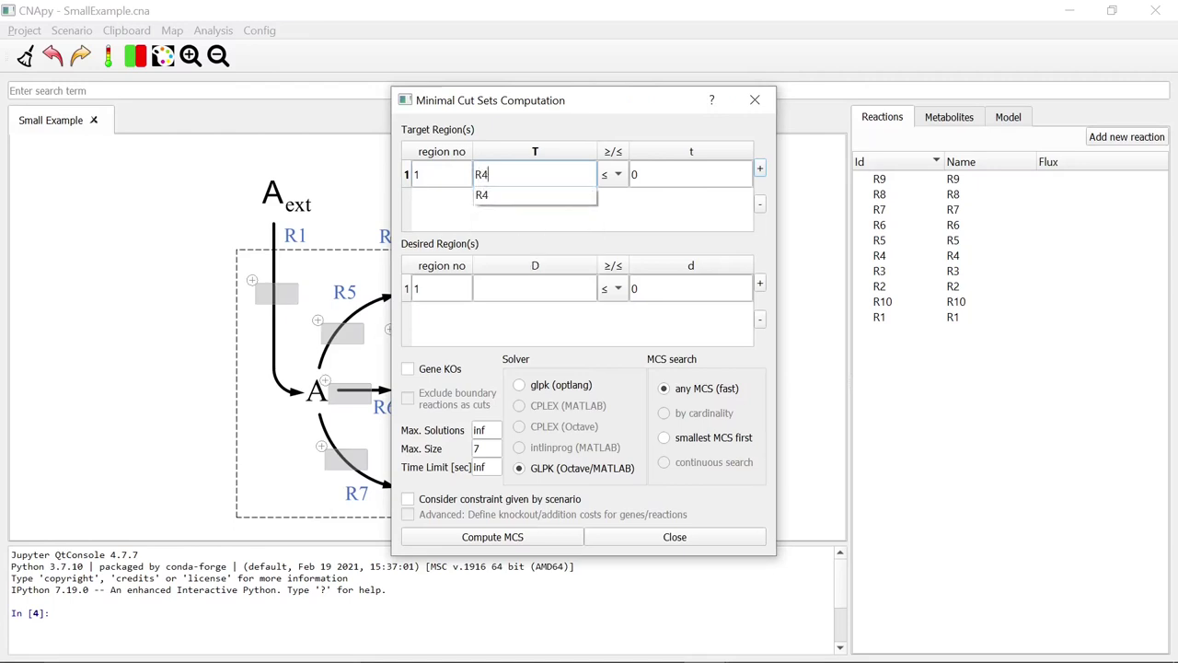
left_click(613, 174)
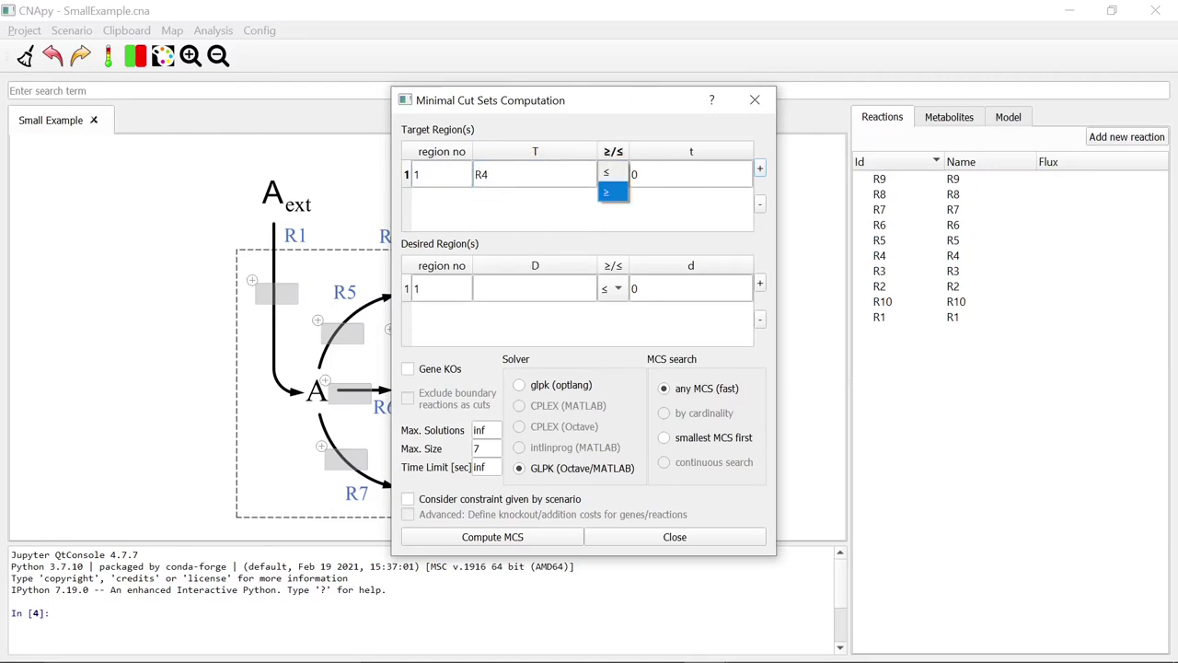
left_click(613, 192)
double_click(691, 174)
type("1")
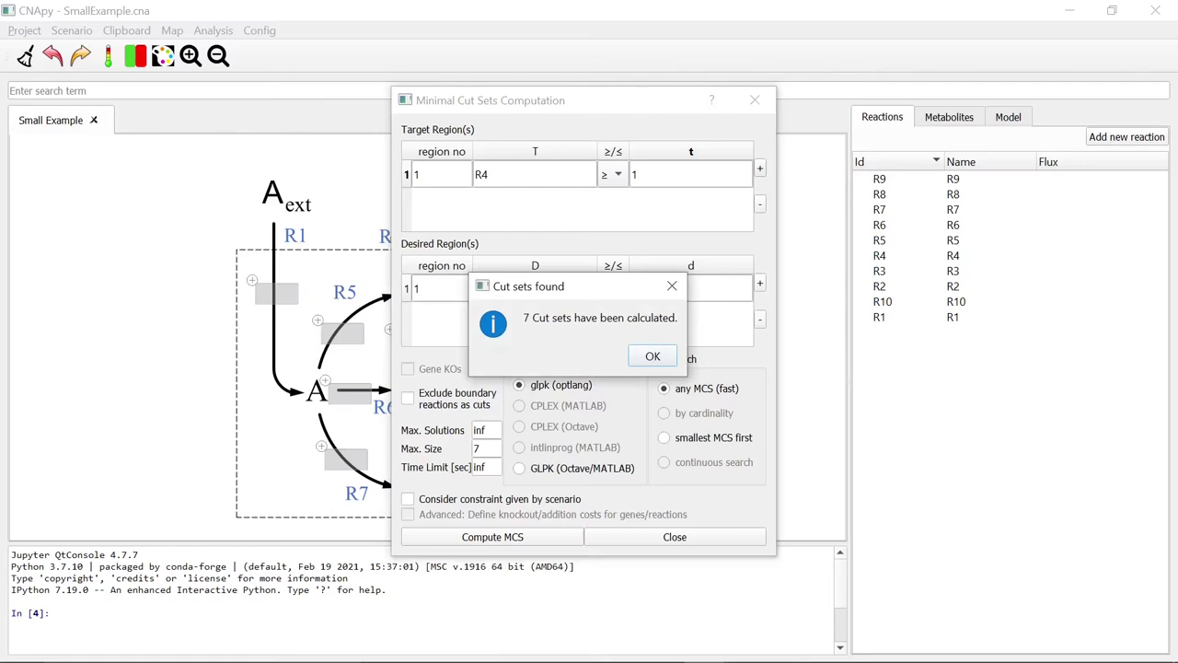
key("Return")
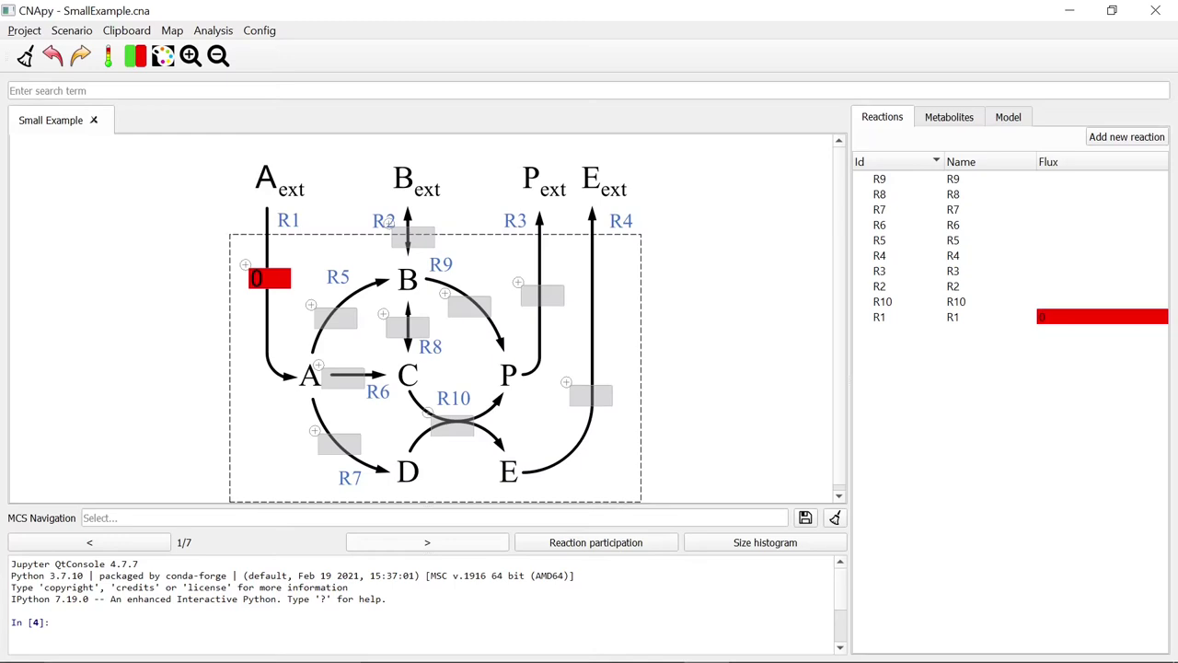
Step: Browse through all the computed minimal cut sets to see which reactions each one knocks out on the map
left_click(427, 543)
left_click(428, 542)
left_click(427, 542)
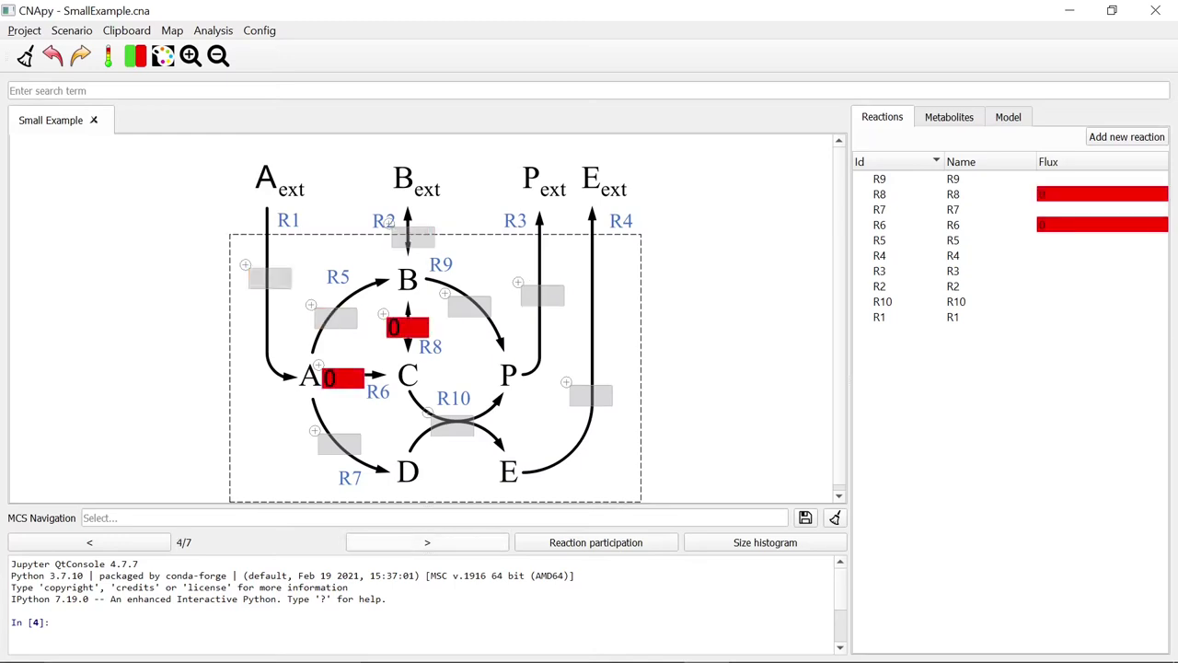
left_click(427, 542)
left_click(427, 542)
left_click(427, 542)
left_click(427, 543)
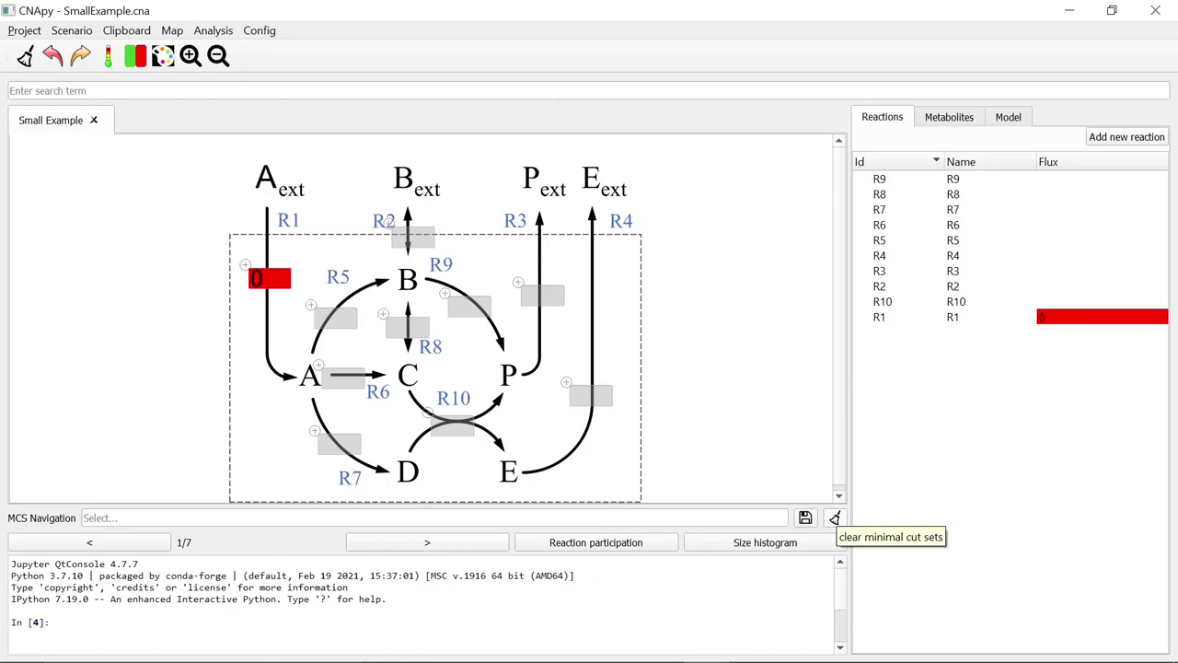
Step: Show the details of reaction R1 and clear the computed minimal cut sets
left_click(880, 317)
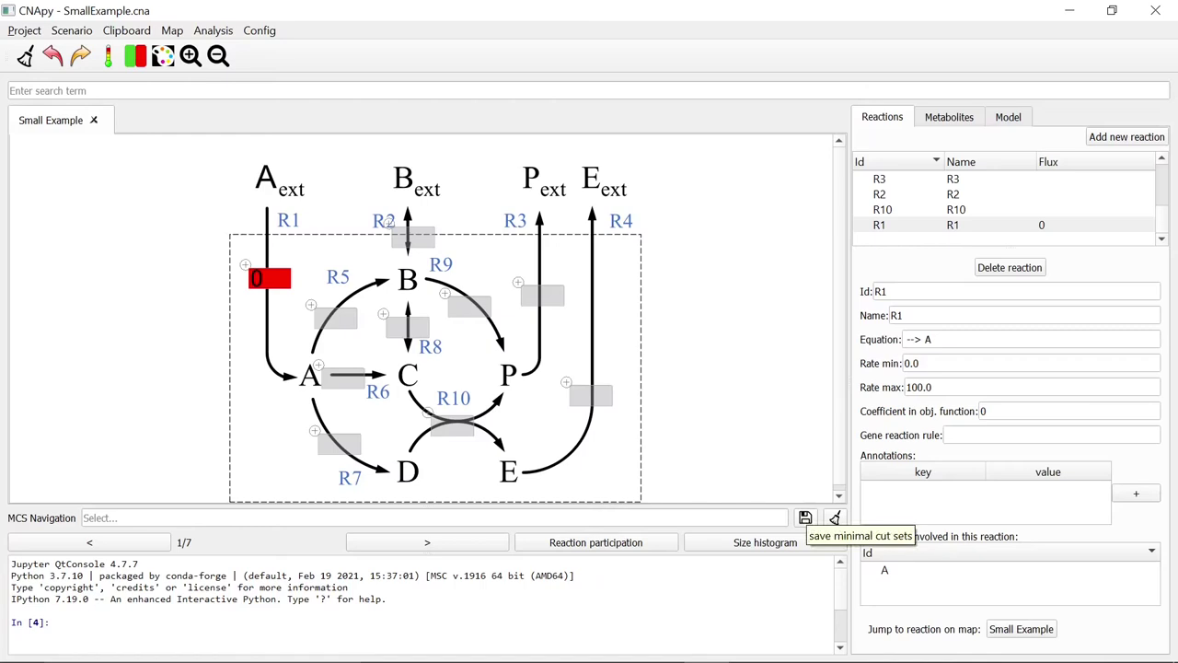
left_click(834, 518)
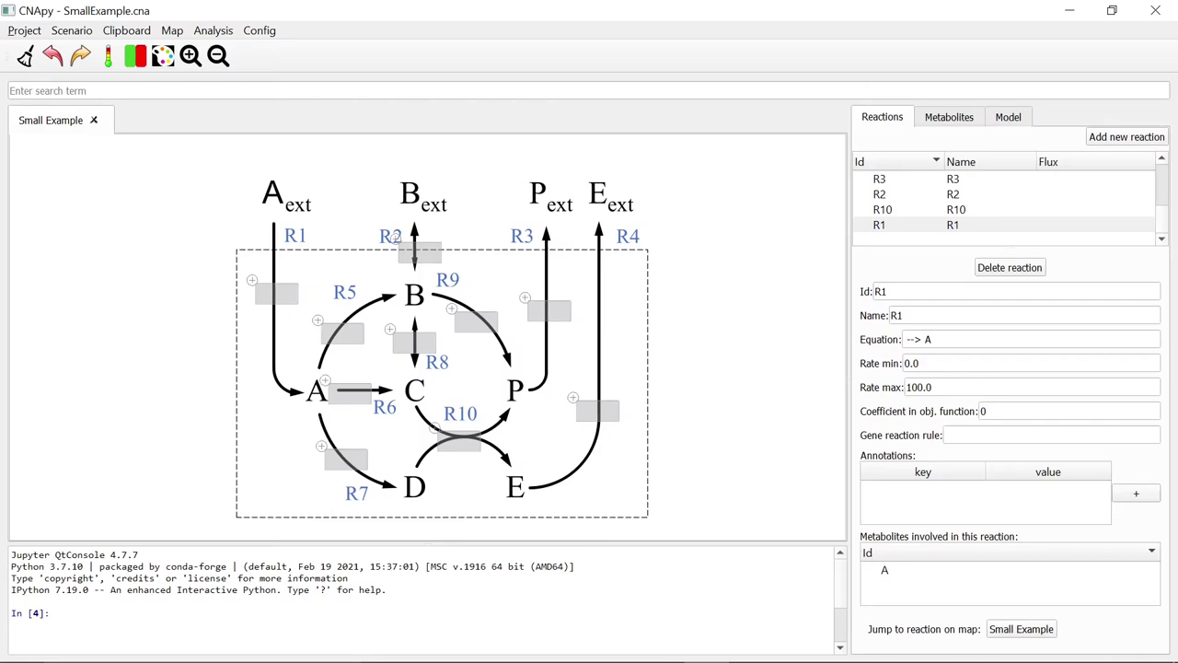
Step: Start a new minimal cut sets computation and define its target region as R4 ≥ 1
left_click(212, 31)
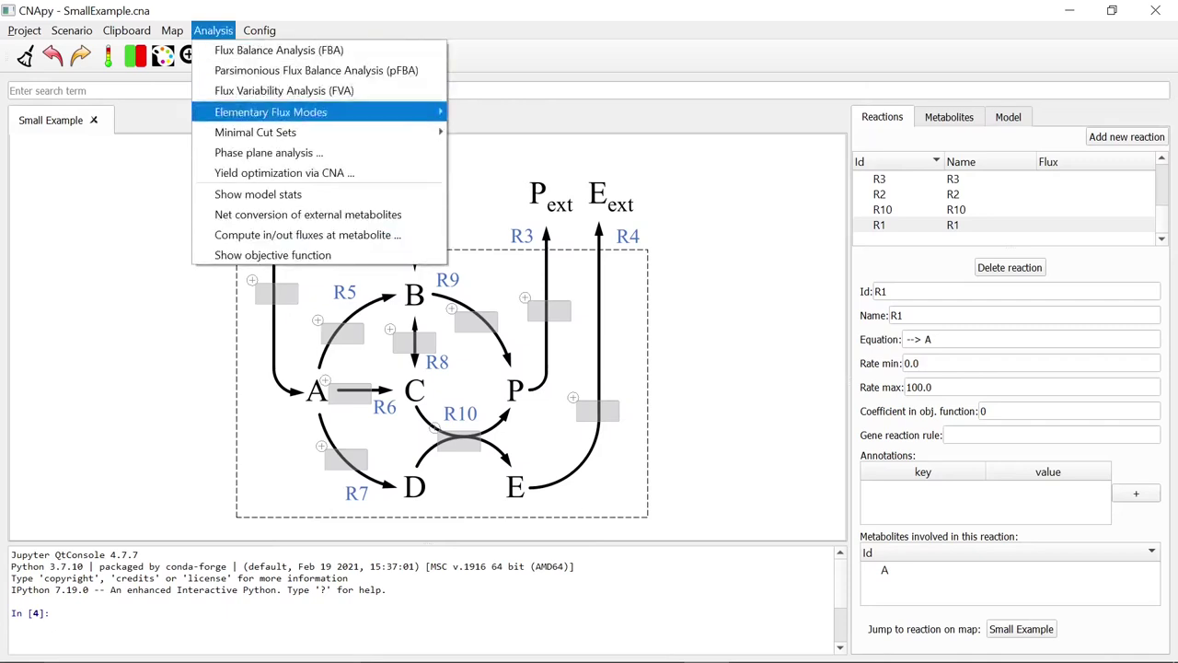
mouse_move(255, 132)
left_click(539, 131)
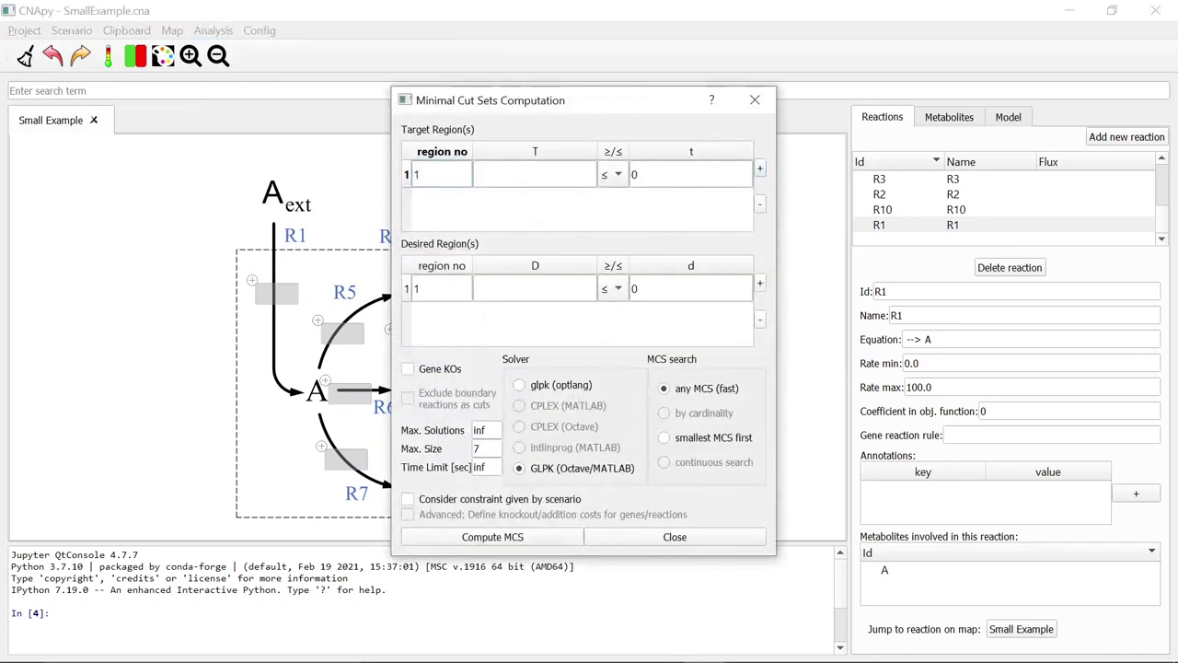
left_click(534, 174)
type("R4")
key("Tab")
key("Down")
key("Return")
key("Tab")
type("1")
Step: Define the desired region of the computation as R3 ≥ 1
left_click(534, 288)
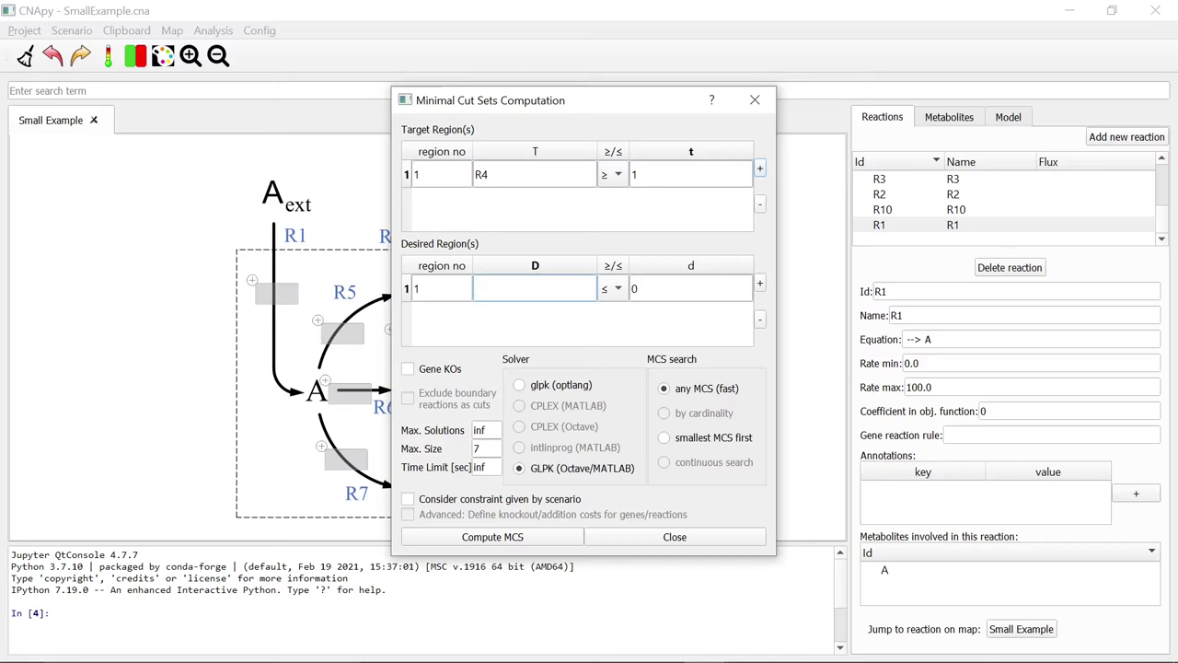
type("R3")
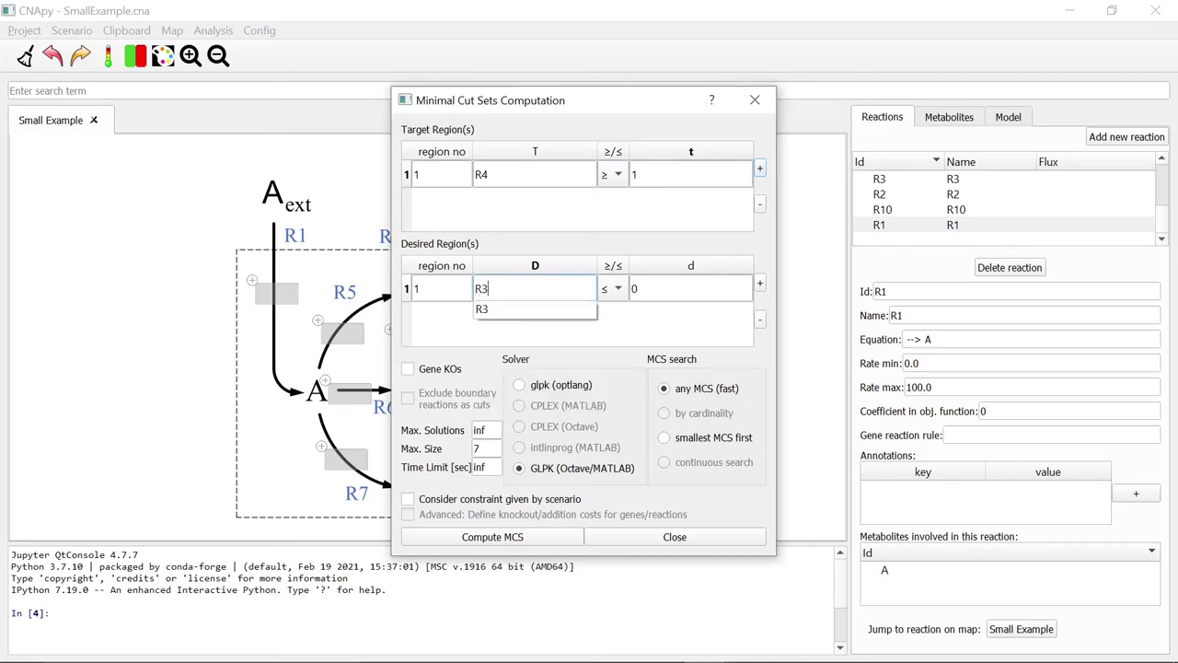
left_click(613, 288)
left_click(611, 306)
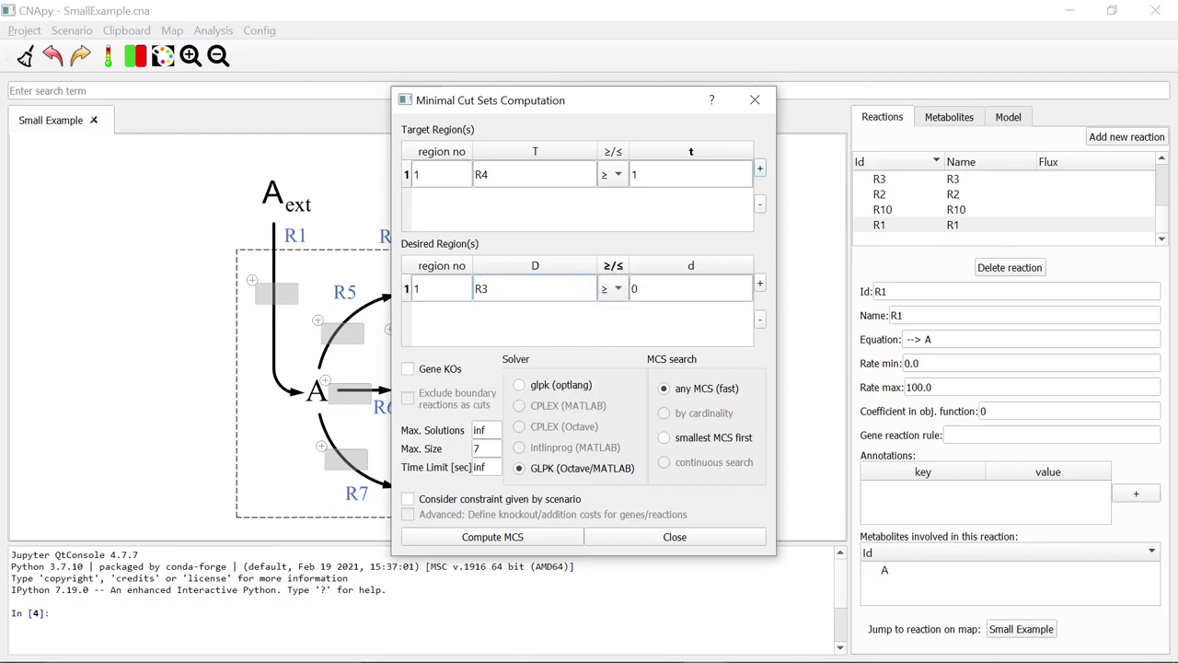
double_click(690, 288)
type("1")
Step: Choose the glpk (optlang) solver and compute the minimal cut sets for the defined target and desired regions
left_click(519, 385)
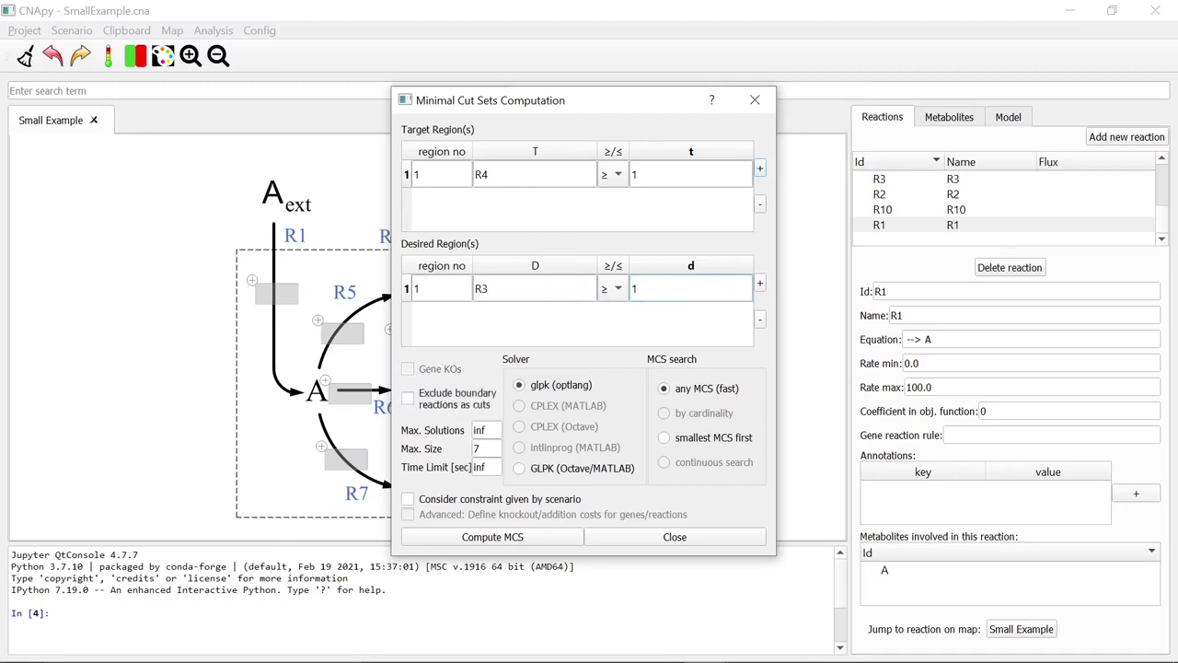
left_click(493, 536)
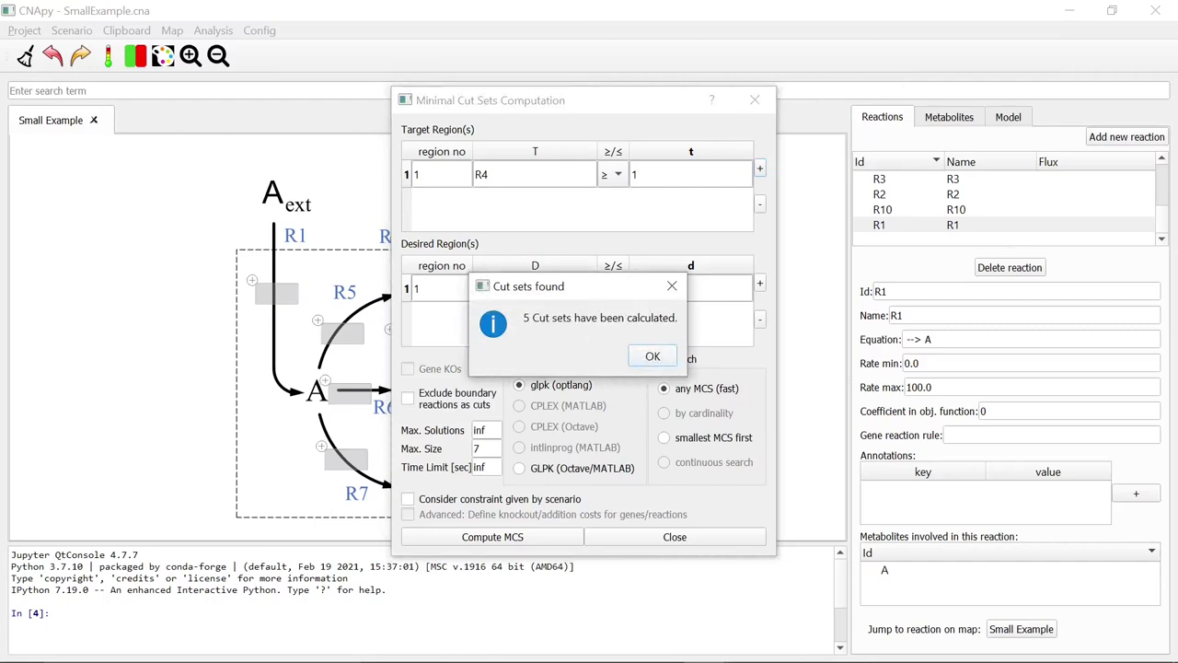
key("Return")
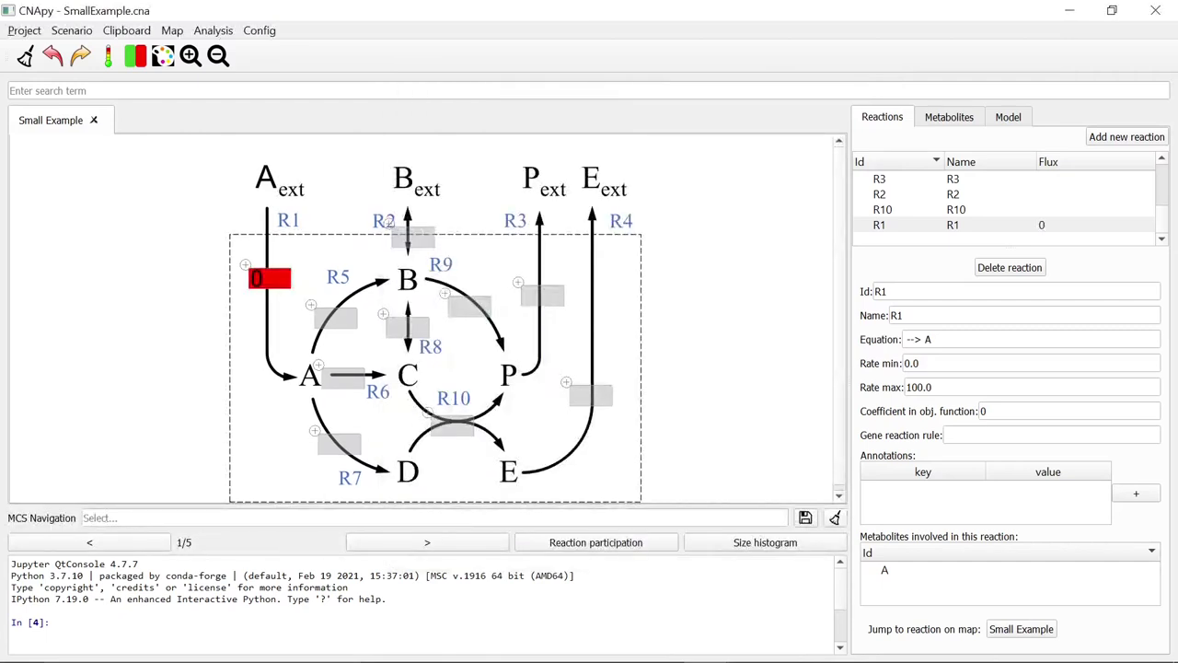
Step: Cycle through the cut sets that respect the desired region, examining the knocked-out reactions on the map
left_click(428, 542)
left_click(427, 542)
left_click(427, 542)
left_click(427, 543)
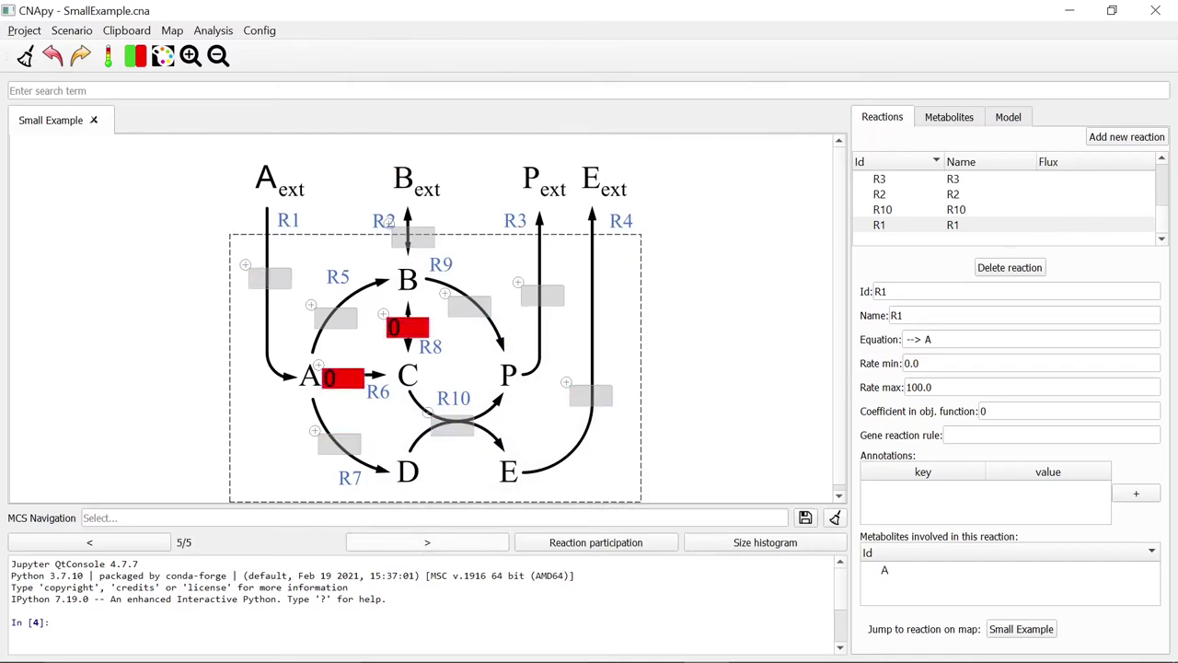
left_click(427, 542)
left_click(427, 542)
left_click(428, 542)
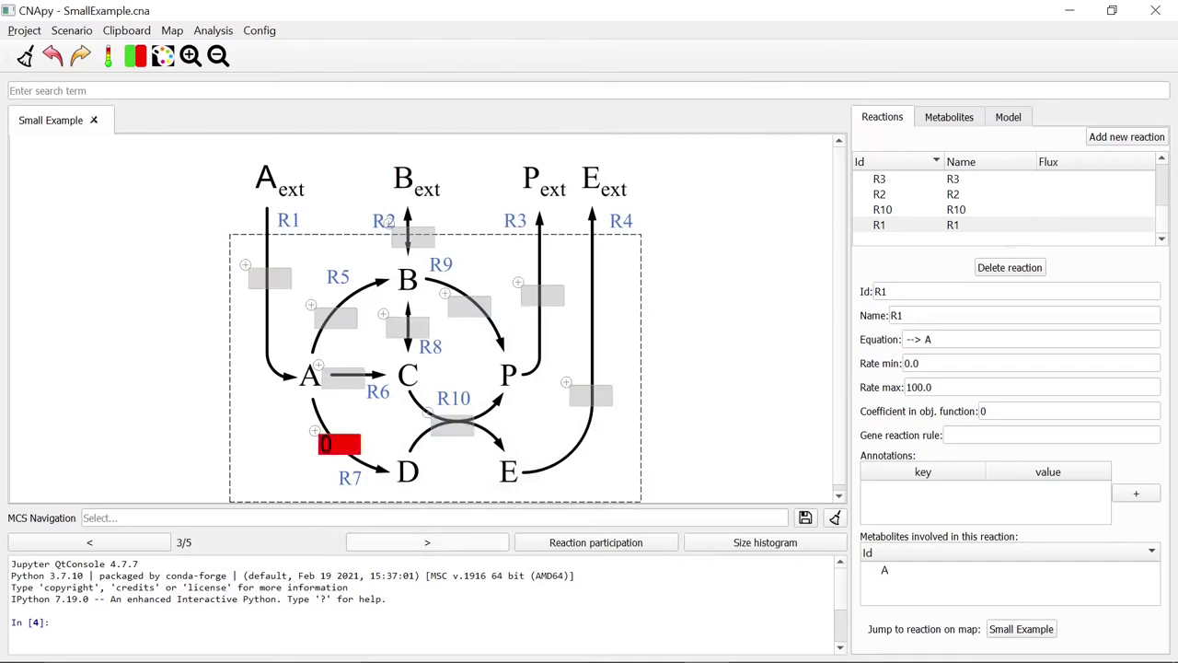
left_click(427, 542)
left_click(427, 542)
left_click(427, 542)
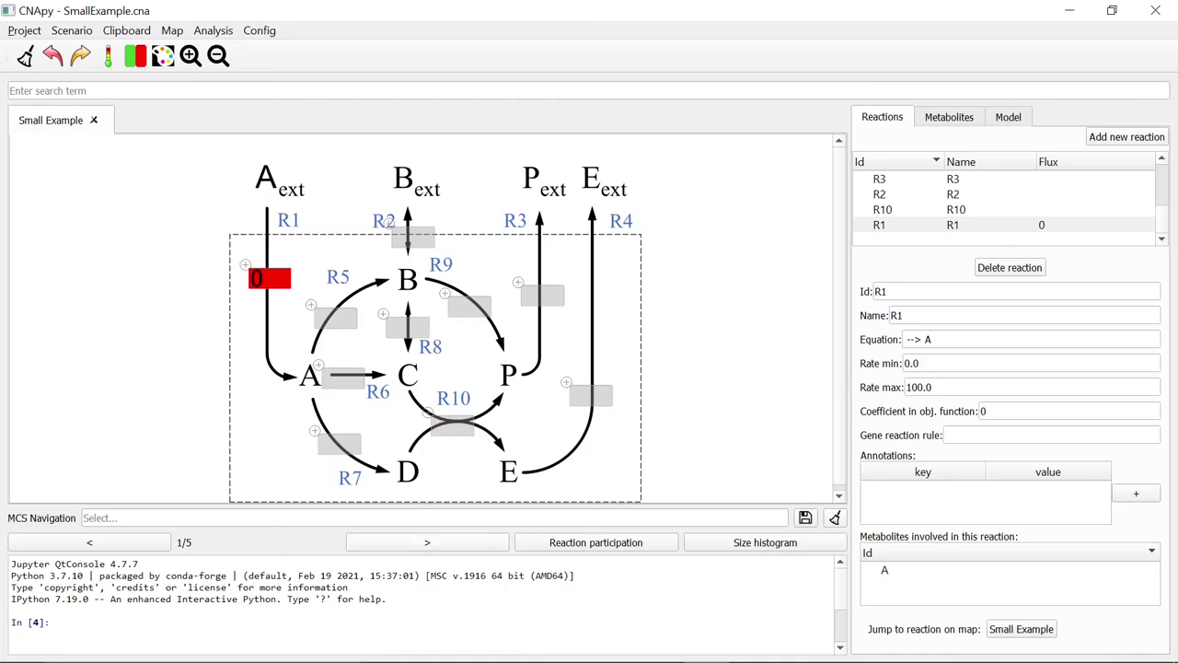
Step: Fix the flux of reaction R1 at 0 on the map and run a Flux Variability Analysis
double_click(269, 278)
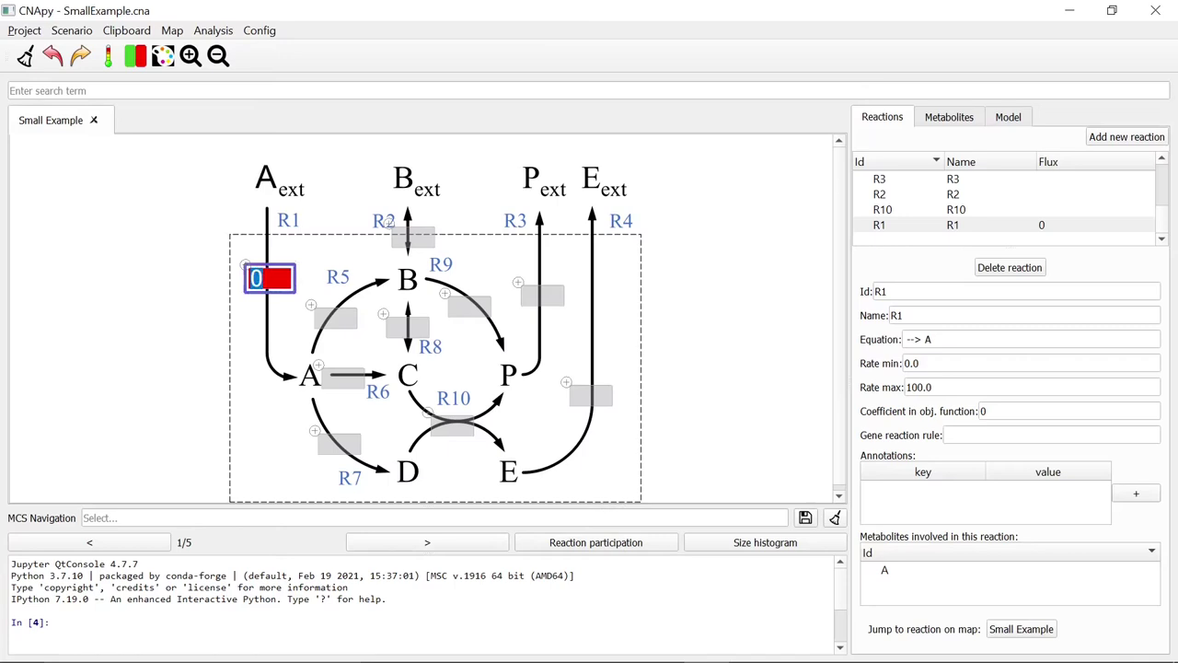
type("0")
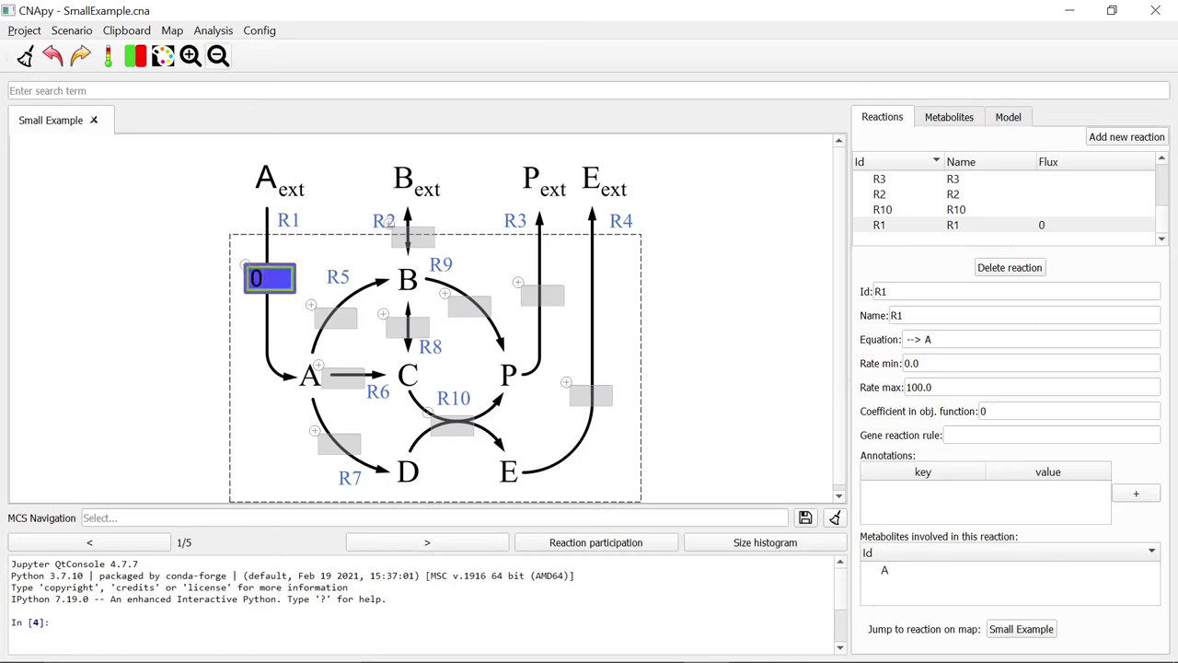
left_click(212, 30)
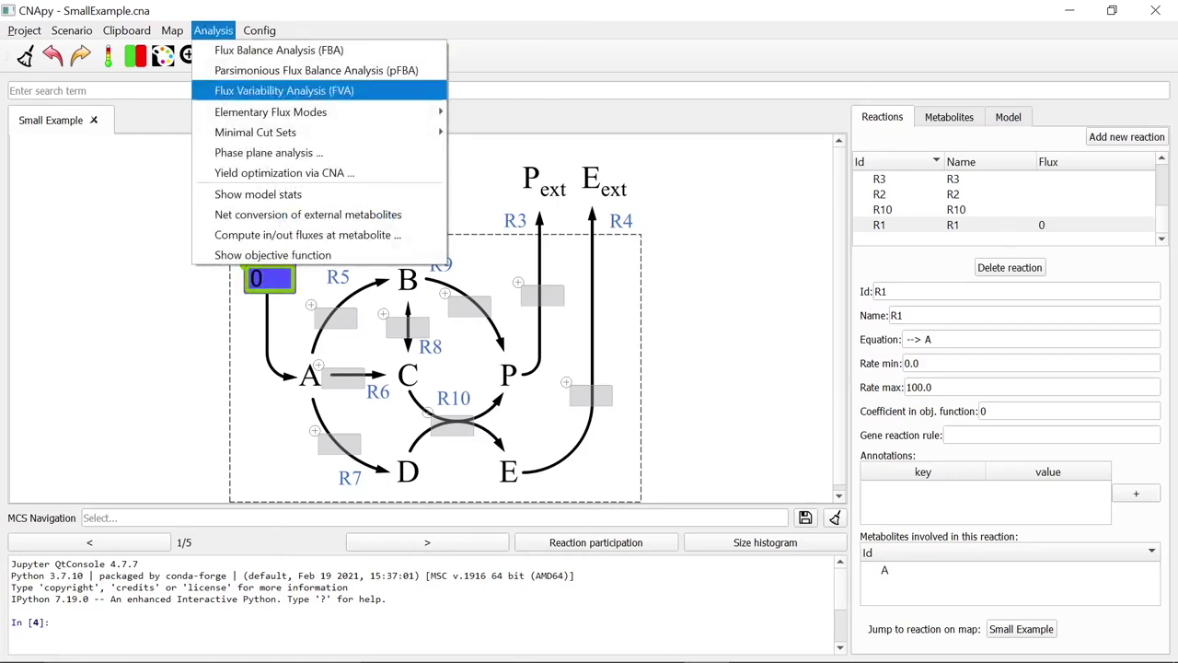
left_click(284, 91)
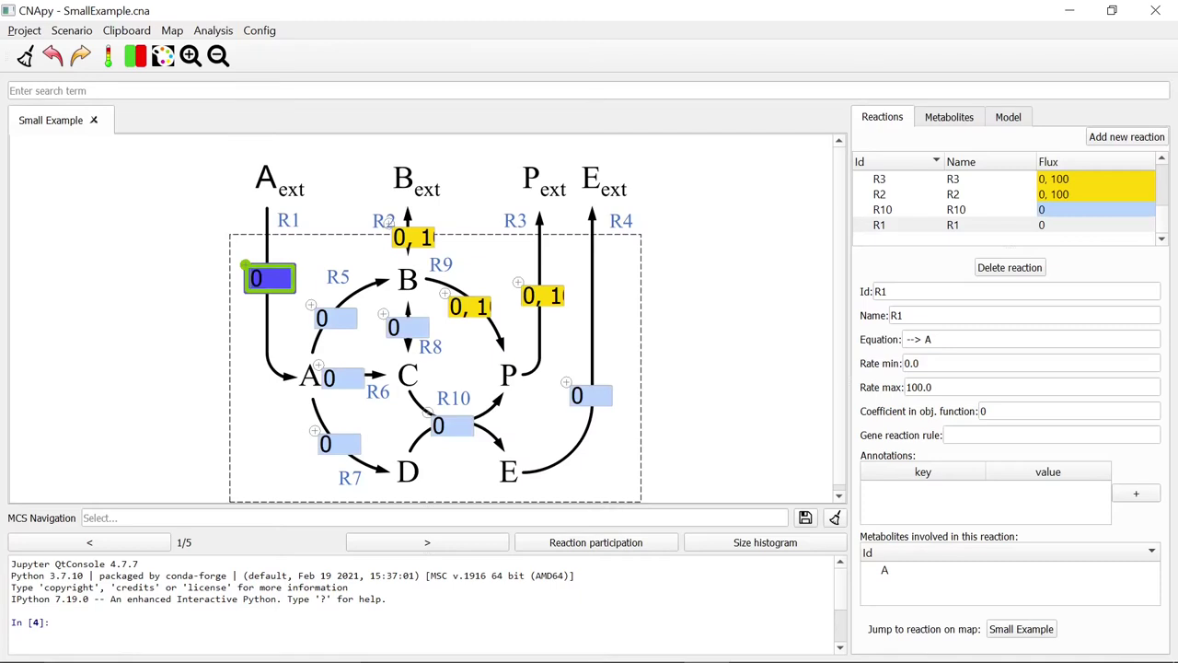
mouse_move(596, 393)
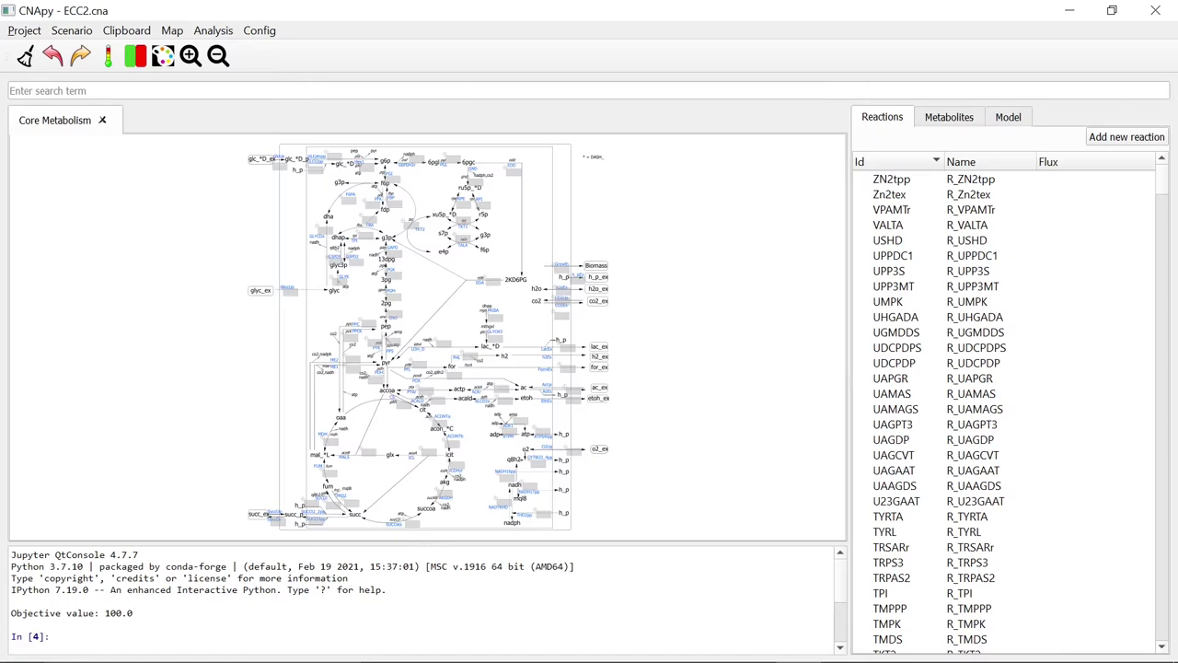
Step: Start a minimal cut sets computation for the ECC2 model and define the target region as EX_etoh_e / -EX_glc_e ≤ 1.2
left_click(213, 30)
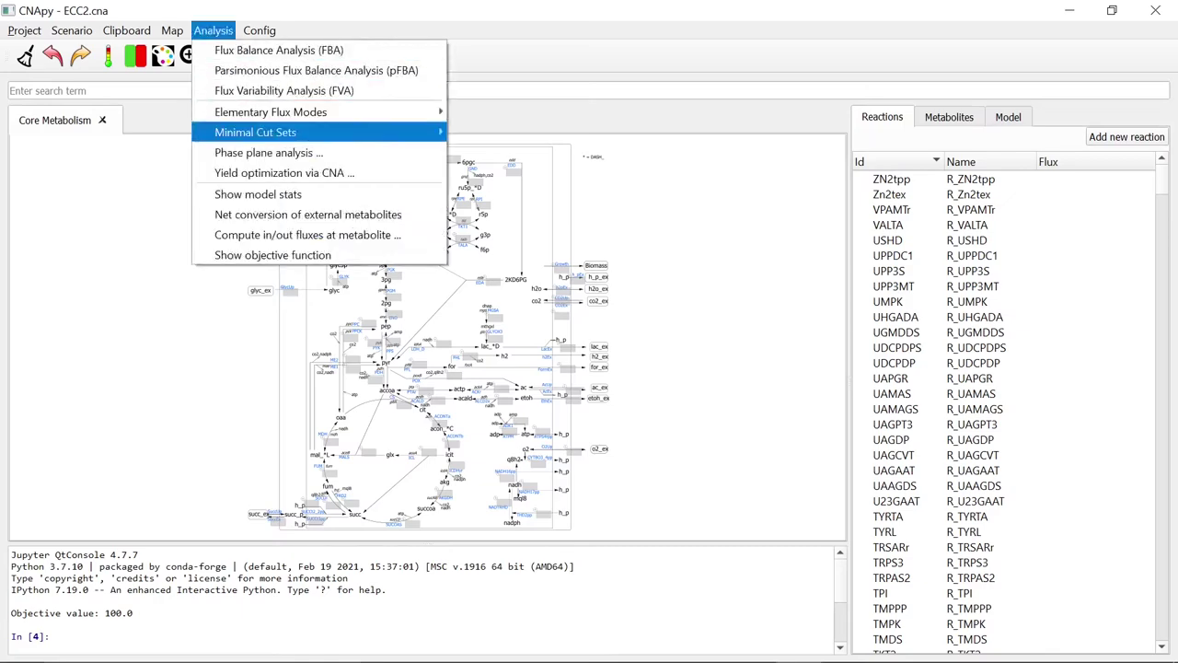
mouse_move(255, 132)
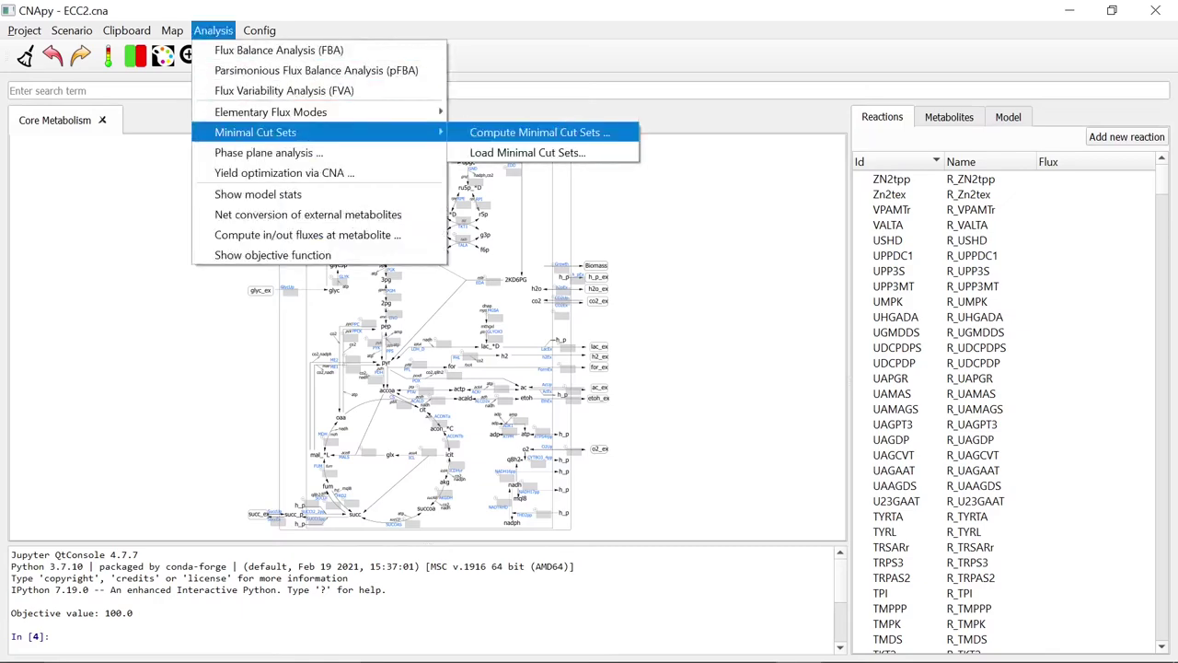
left_click(540, 131)
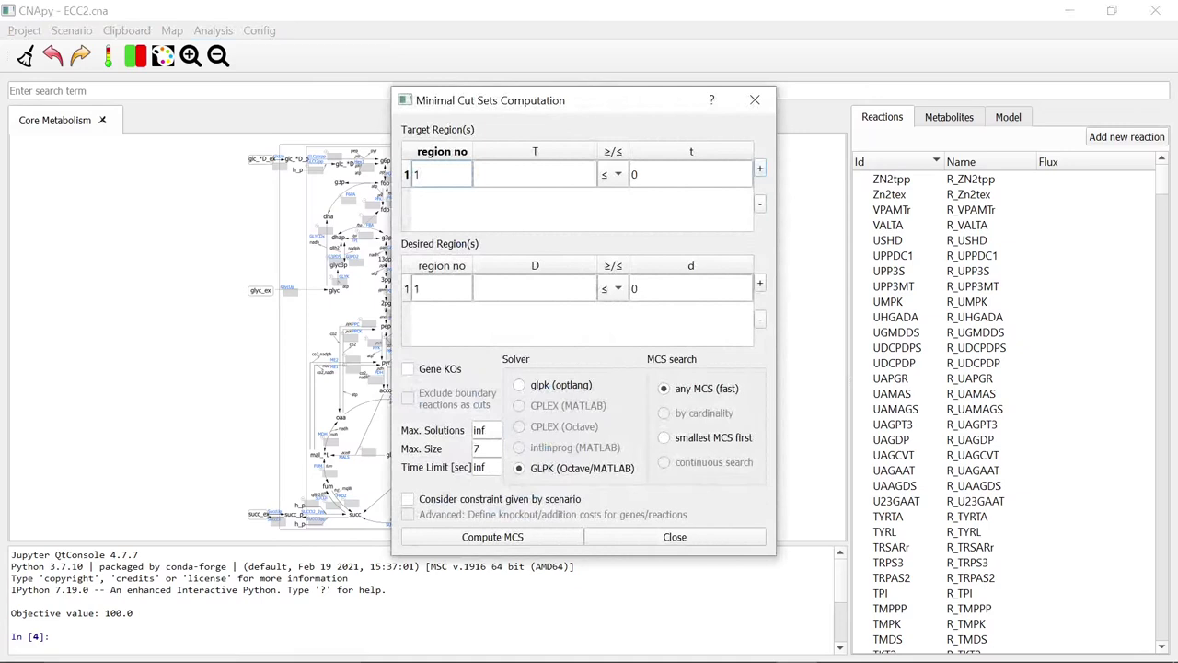
left_click_drag(776, 251, 966, 266)
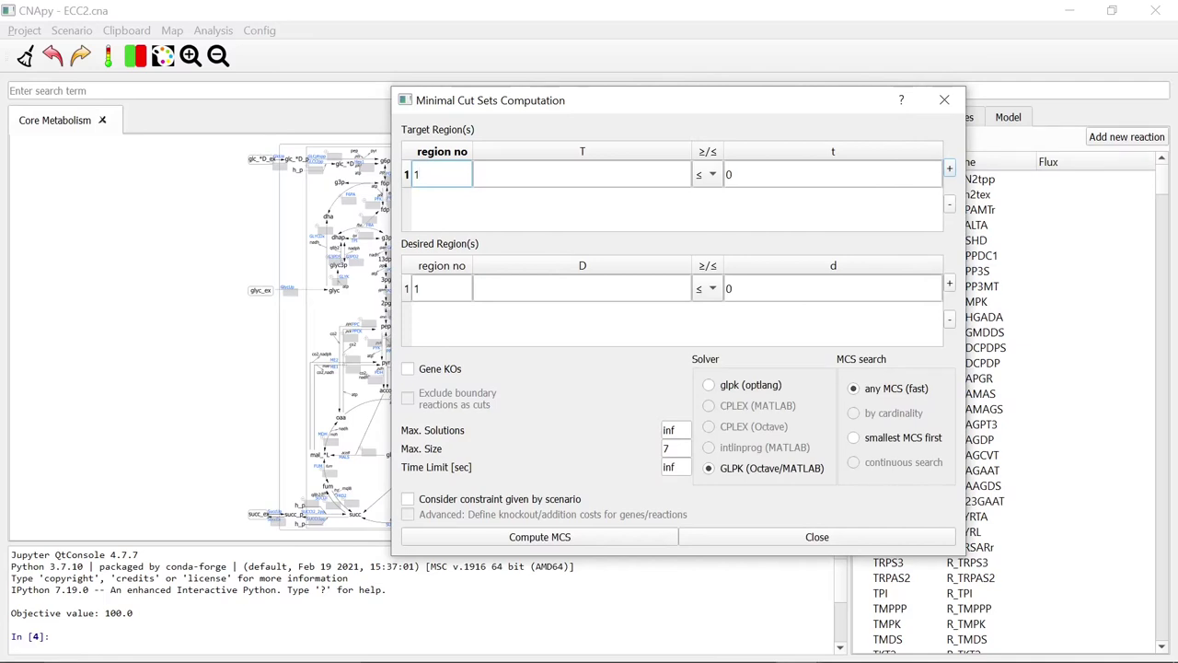
left_click(581, 174)
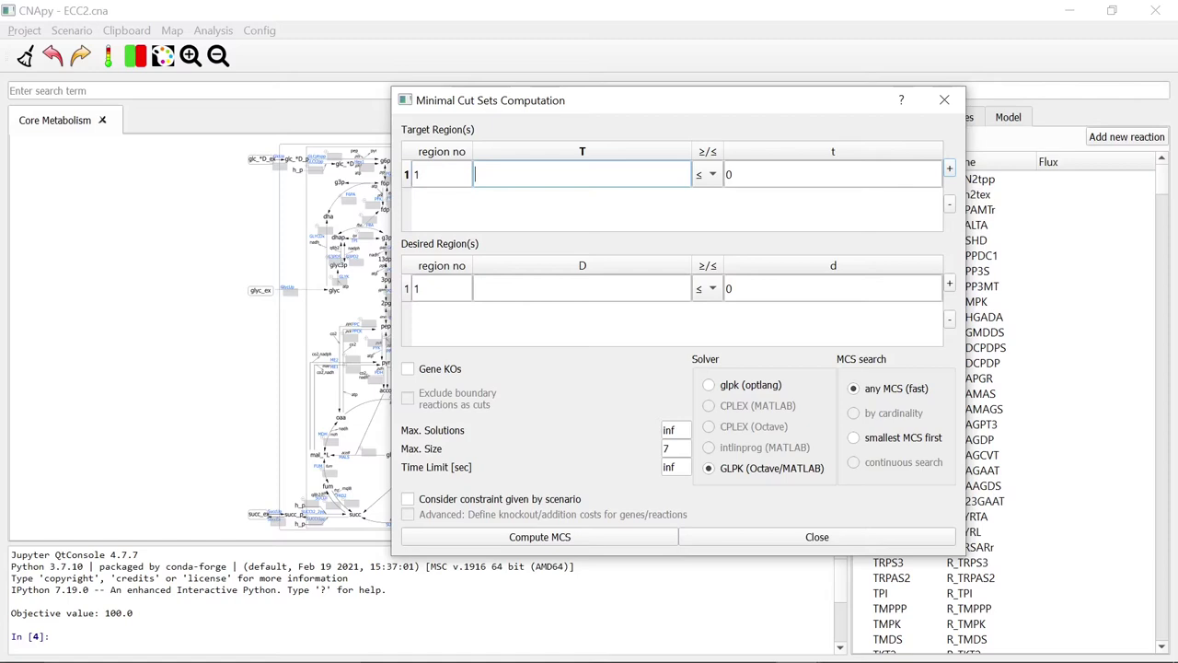
type("EX_etoh")
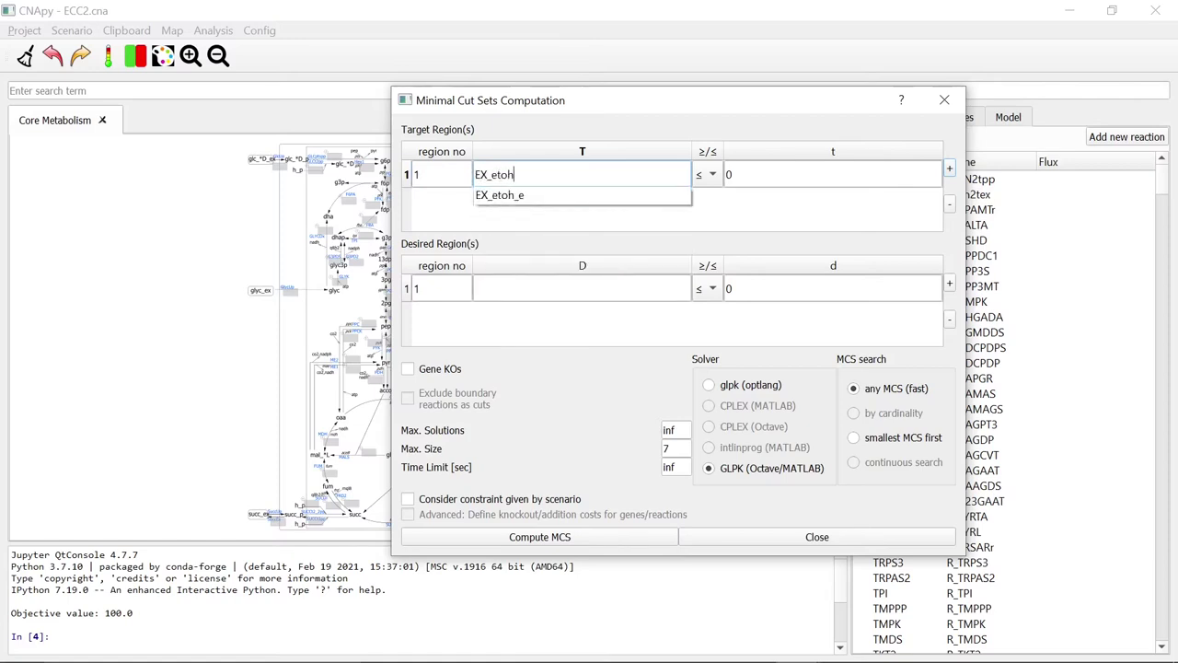
key("Return")
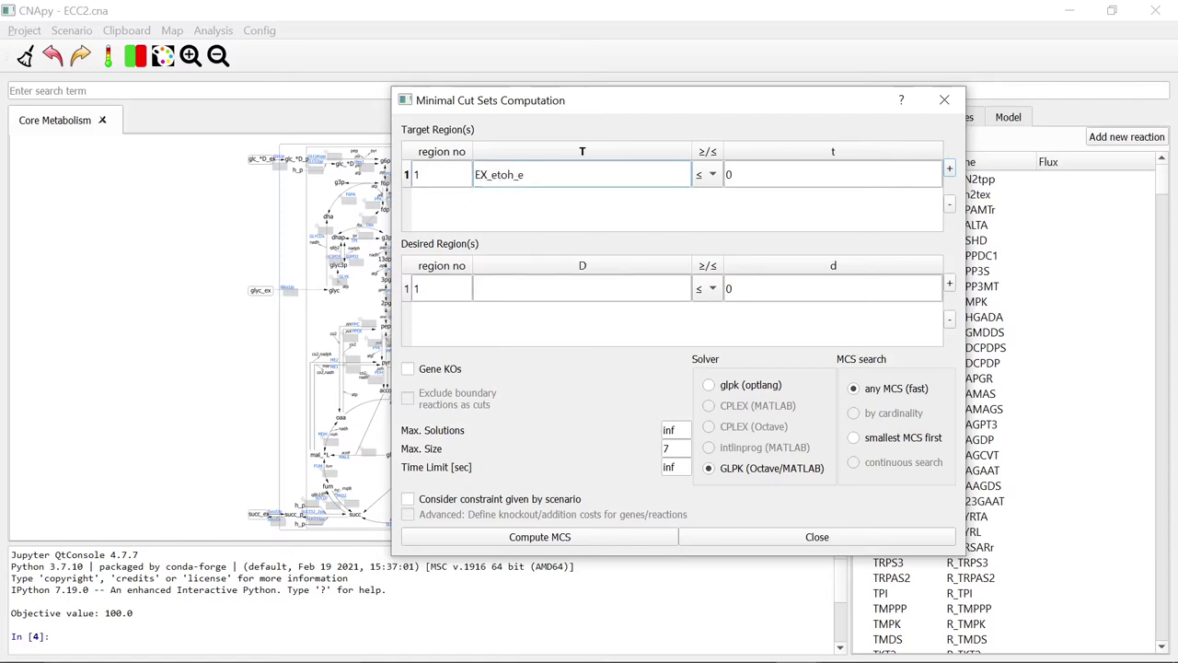
type("/ -EX_glc_e")
double_click(729, 174)
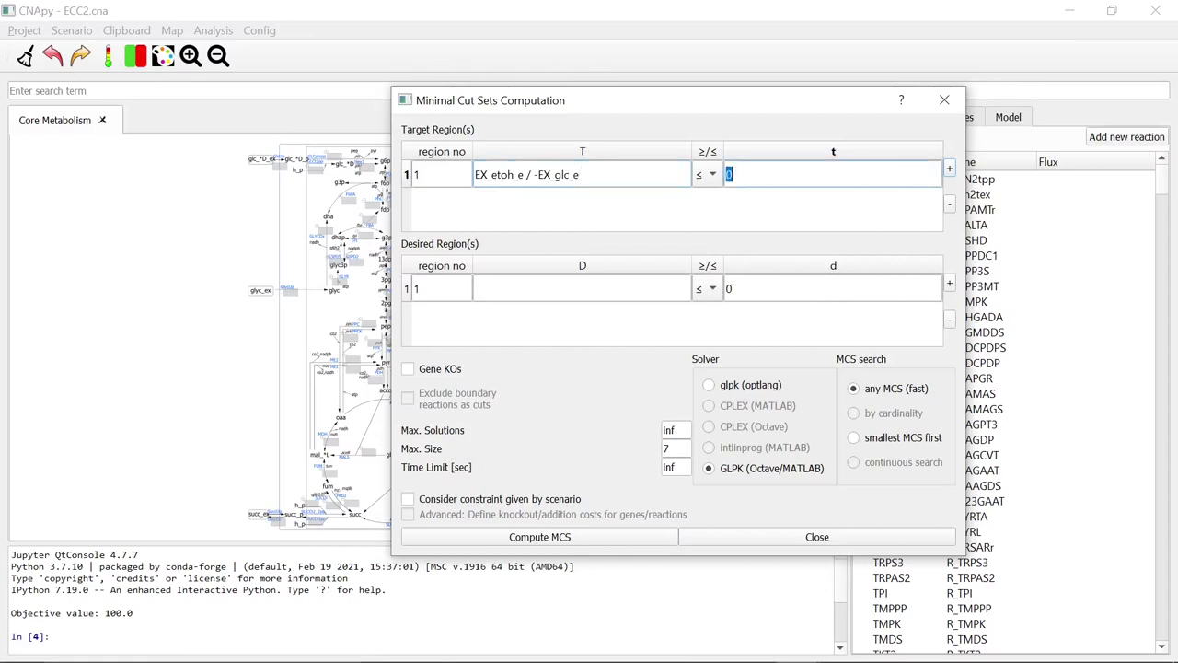
type("1.2")
Step: Define the desired region as Ec_biomass_iJO1366_core_53p95M ≥ 0.1
left_click(581, 288)
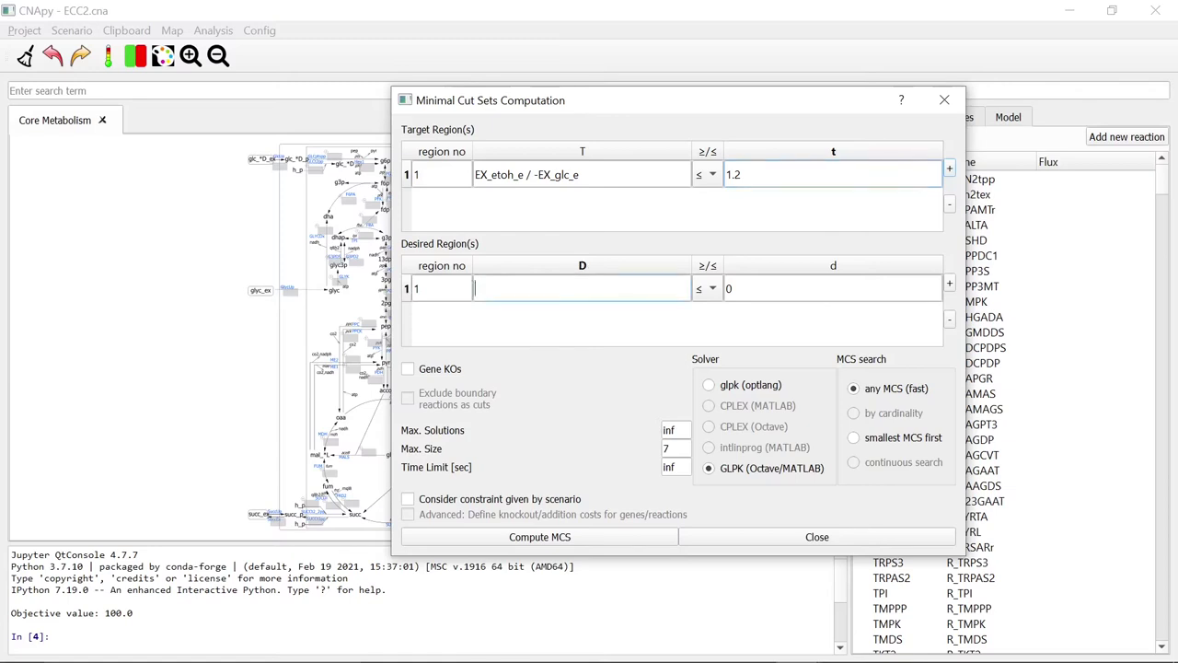
type("Ec")
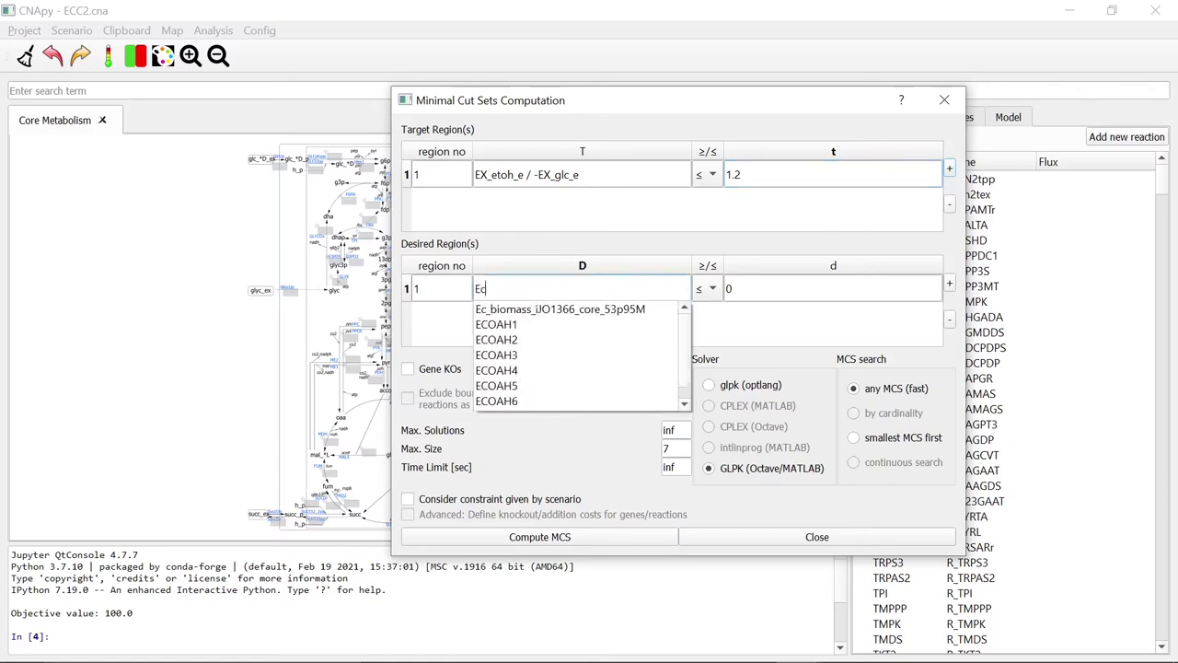
key("Down")
key("Return")
left_click(707, 288)
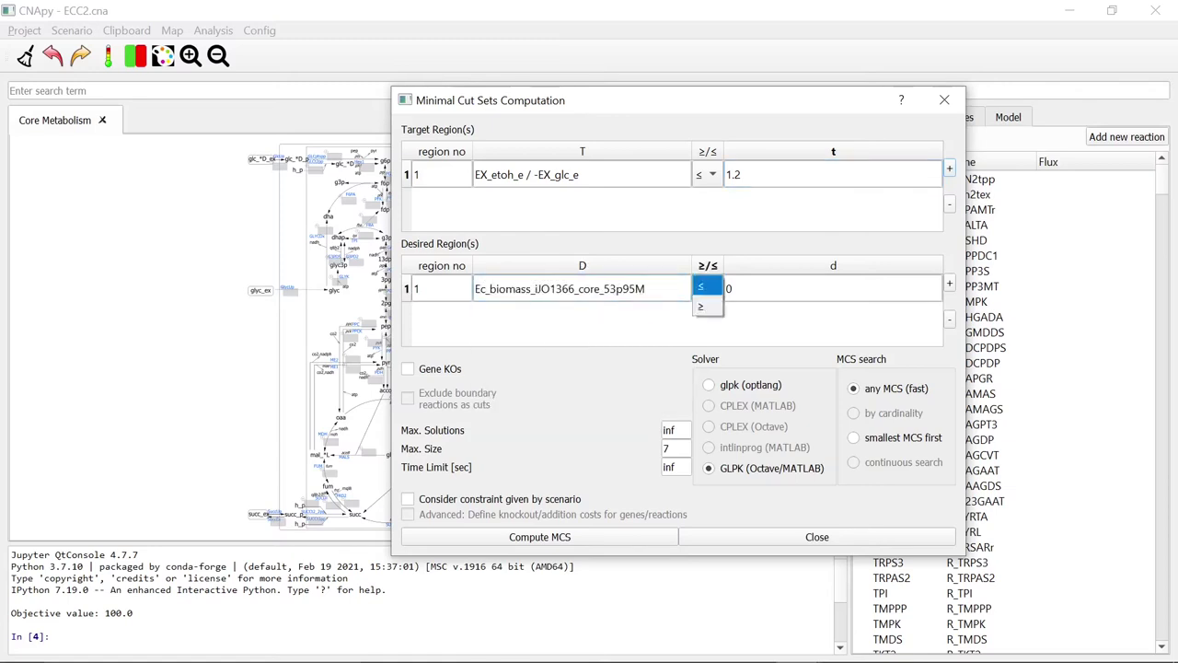
left_click(707, 284)
left_click(810, 288)
type(".1")
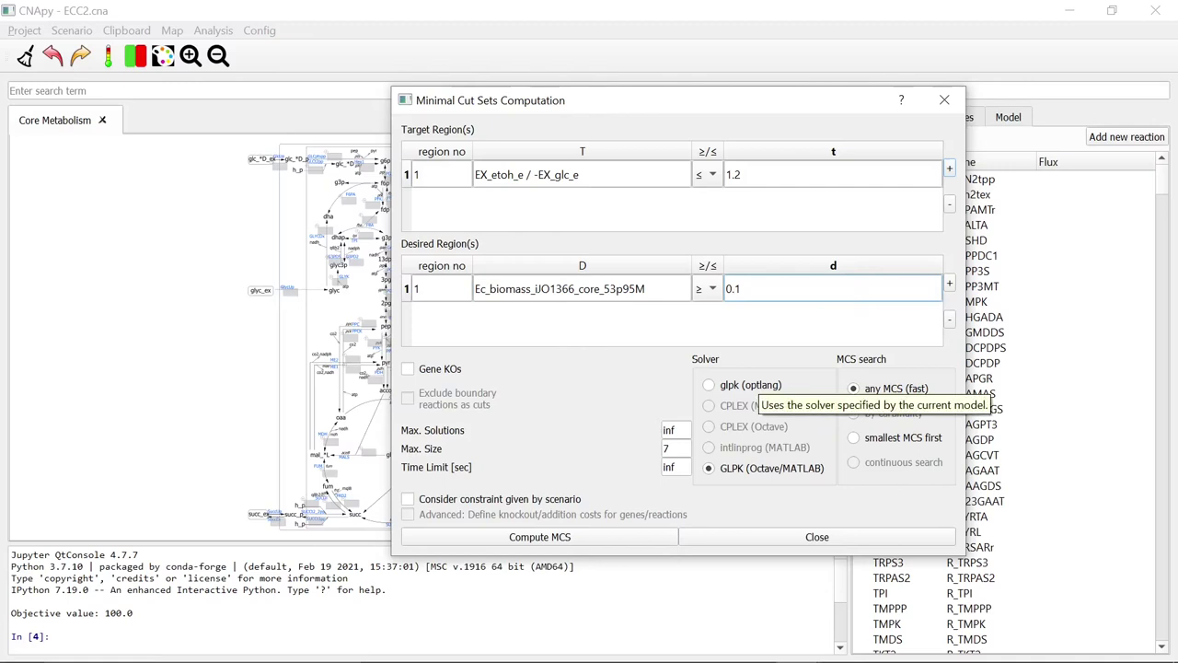
Step: Choose the glpk (optlang) solver, limit the maximum solutions to 5 and compute the minimal cut sets
left_click(748, 386)
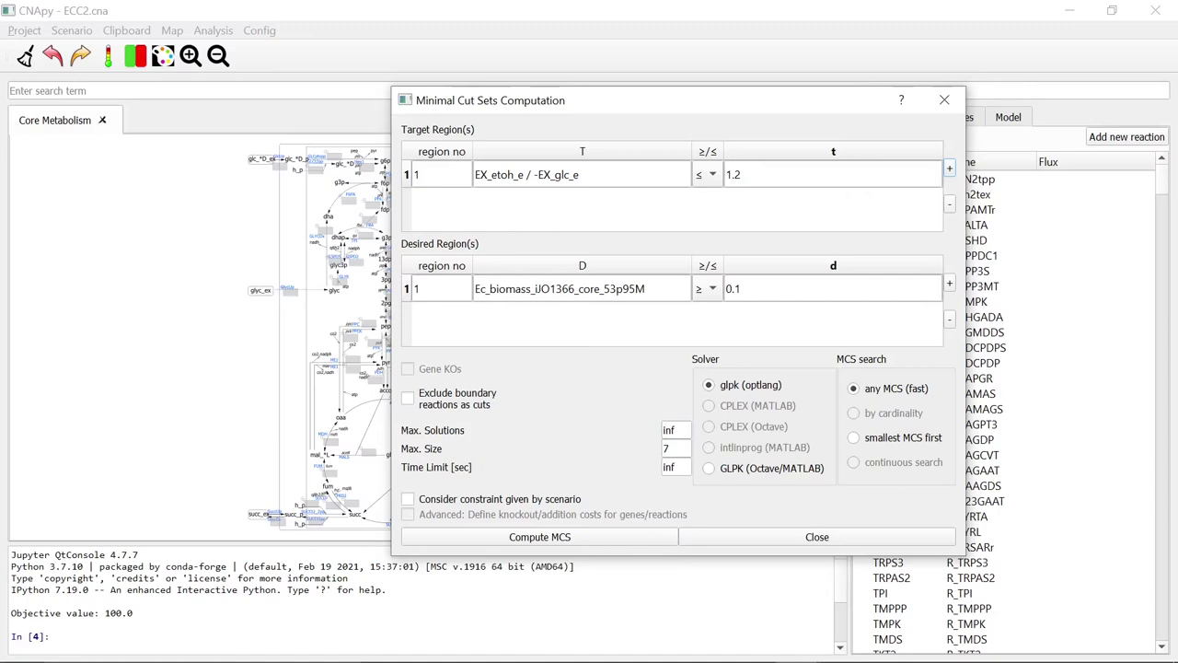
double_click(669, 430)
type("5")
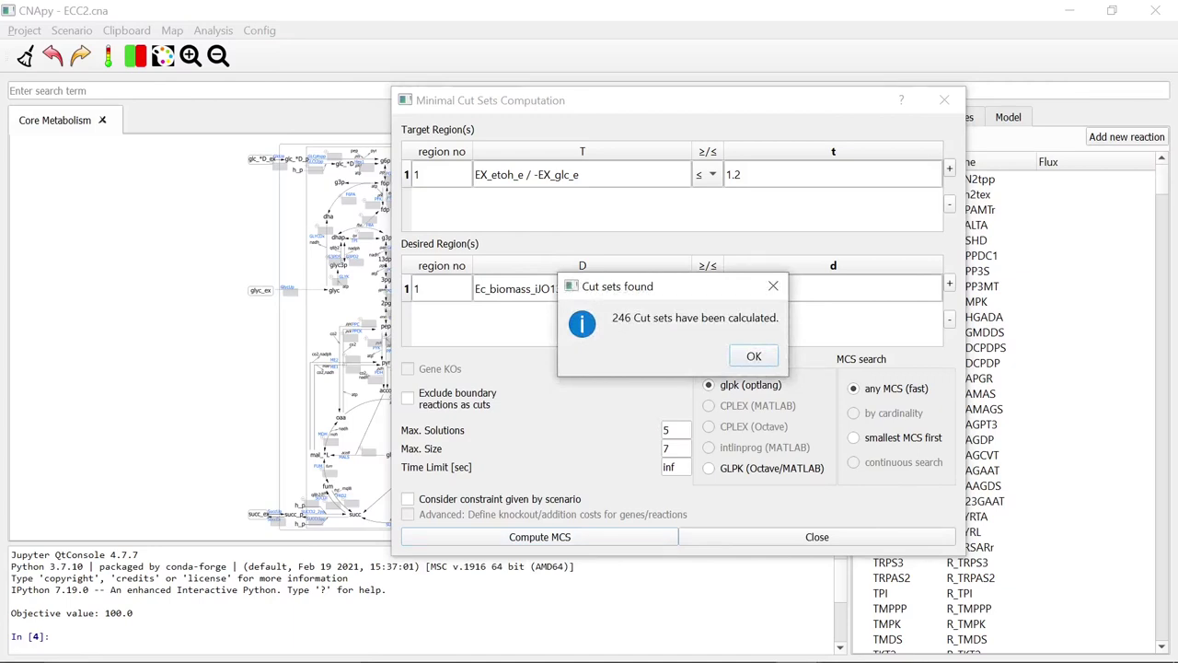
key("Return")
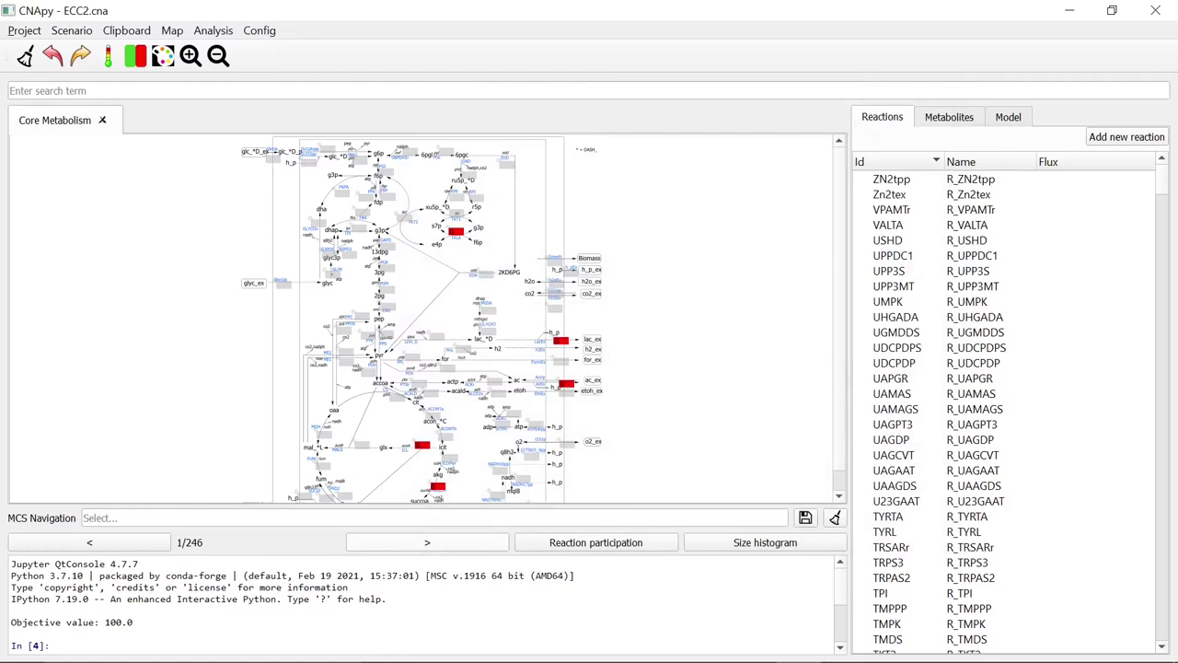
Step: Step through the computed cut sets one by one, examining the knocked-out reactions on the Core Metabolism map
left_click(427, 542)
left_click(427, 542)
left_click(427, 542)
left_click(428, 543)
left_click(427, 542)
left_click(427, 542)
left_click(428, 542)
left_click(427, 542)
left_click(427, 543)
left_click(427, 542)
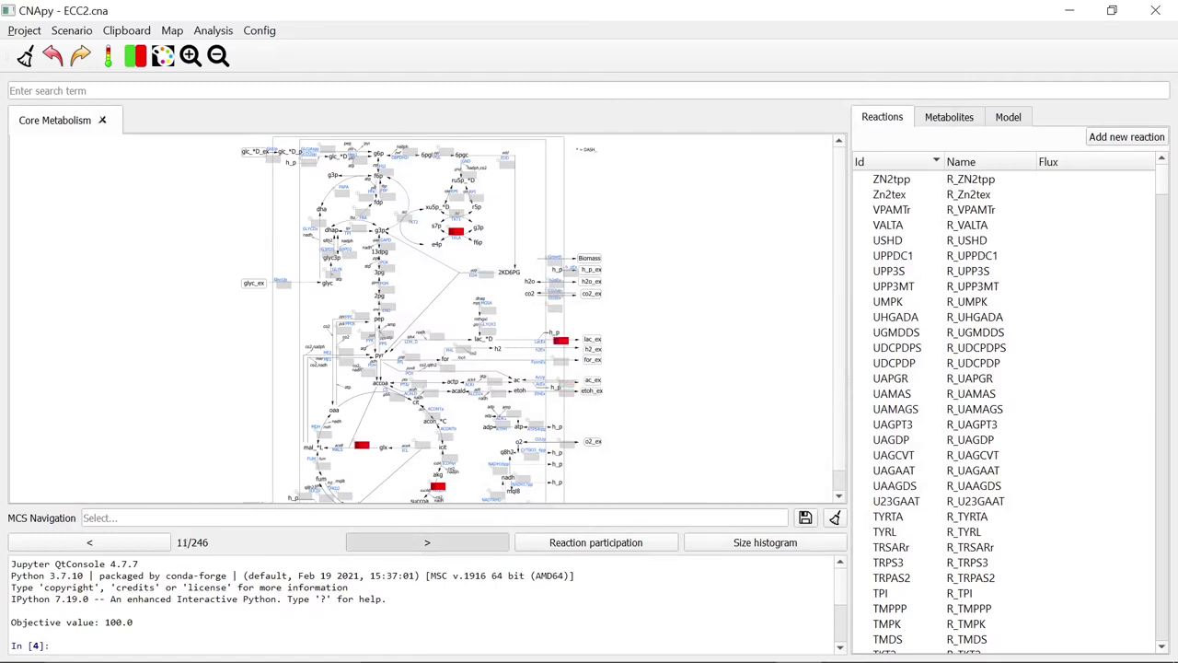
left_click(428, 542)
left_click(427, 542)
left_click(427, 542)
left_click(427, 542)
left_click(427, 542)
left_click(428, 543)
left_click(427, 542)
left_click(427, 543)
left_click(427, 542)
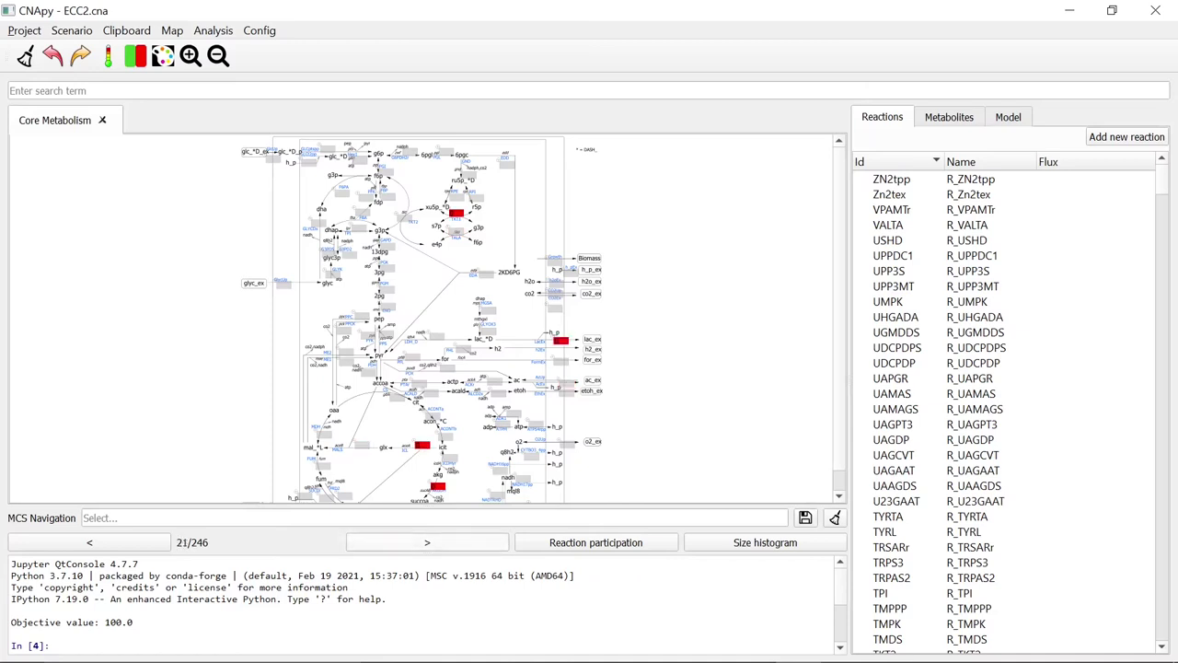
left_click(427, 542)
left_click(427, 543)
left_click(427, 543)
left_click(428, 542)
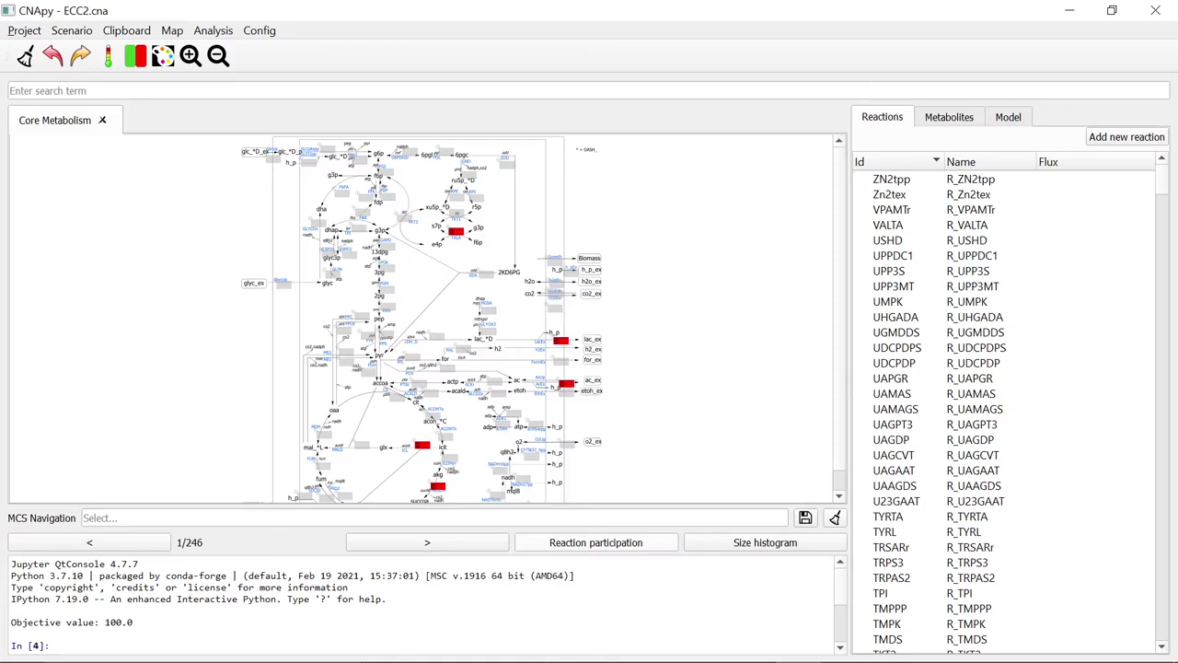
Step: Display how often each reaction participates in the cut sets and view the histogram of cut set sizes
left_click(596, 543)
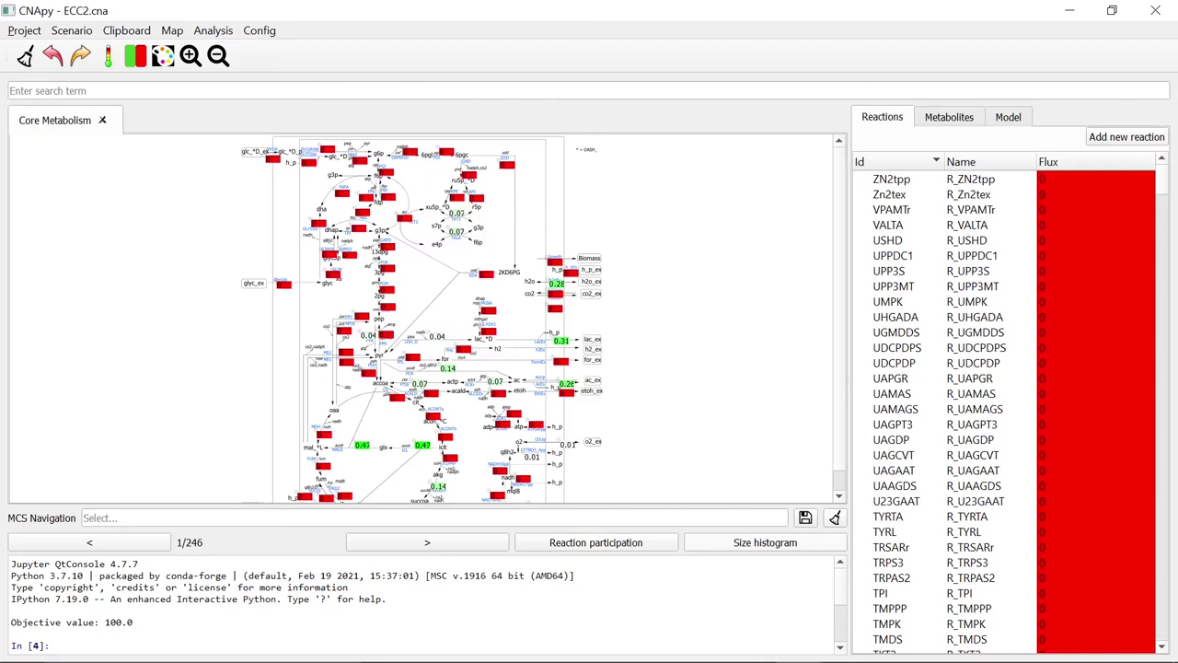
left_click(765, 542)
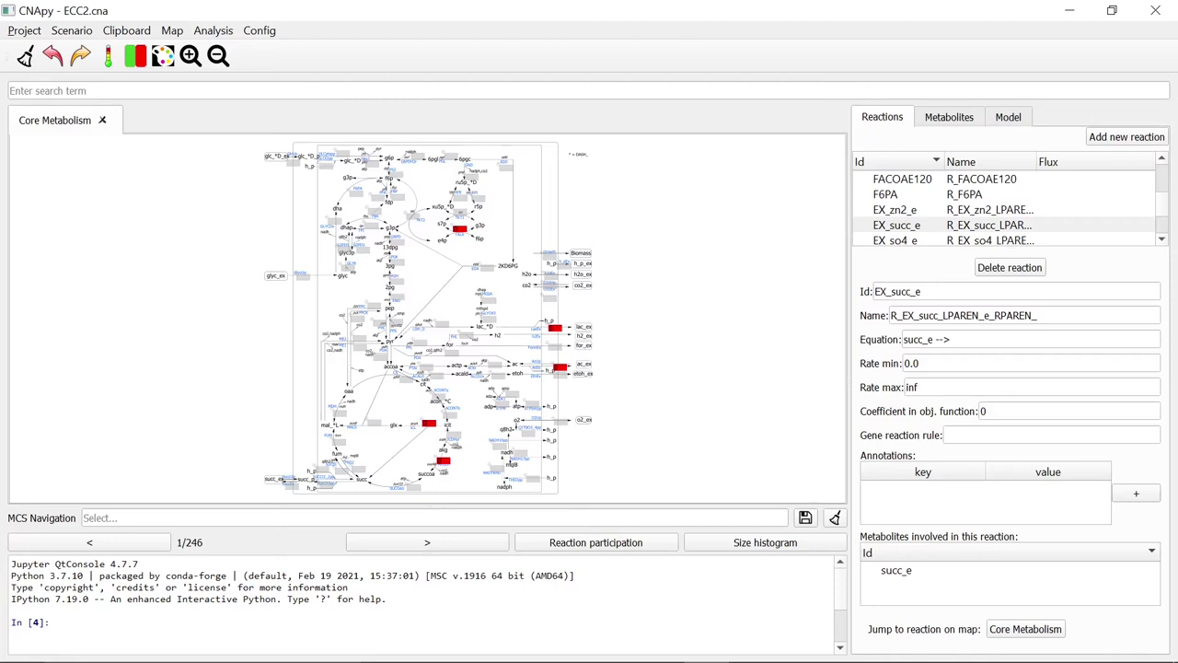
Step: Filter the cut sets to those that contain the reaction TALA
left_click(85, 517)
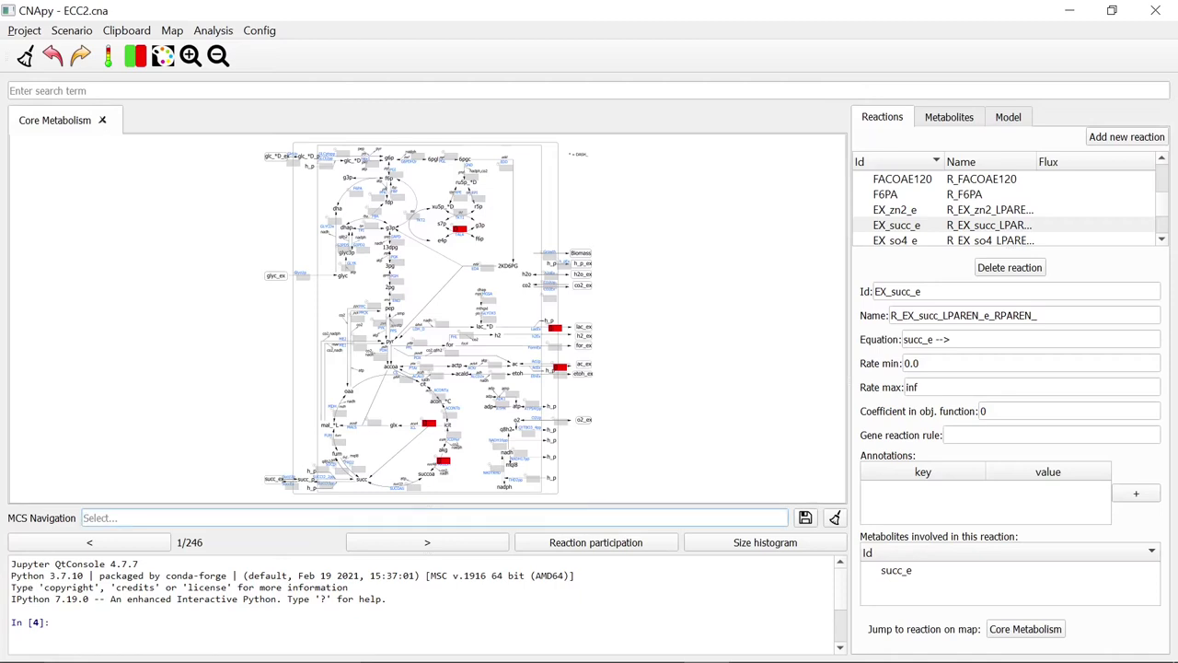
type("TA")
key("Down")
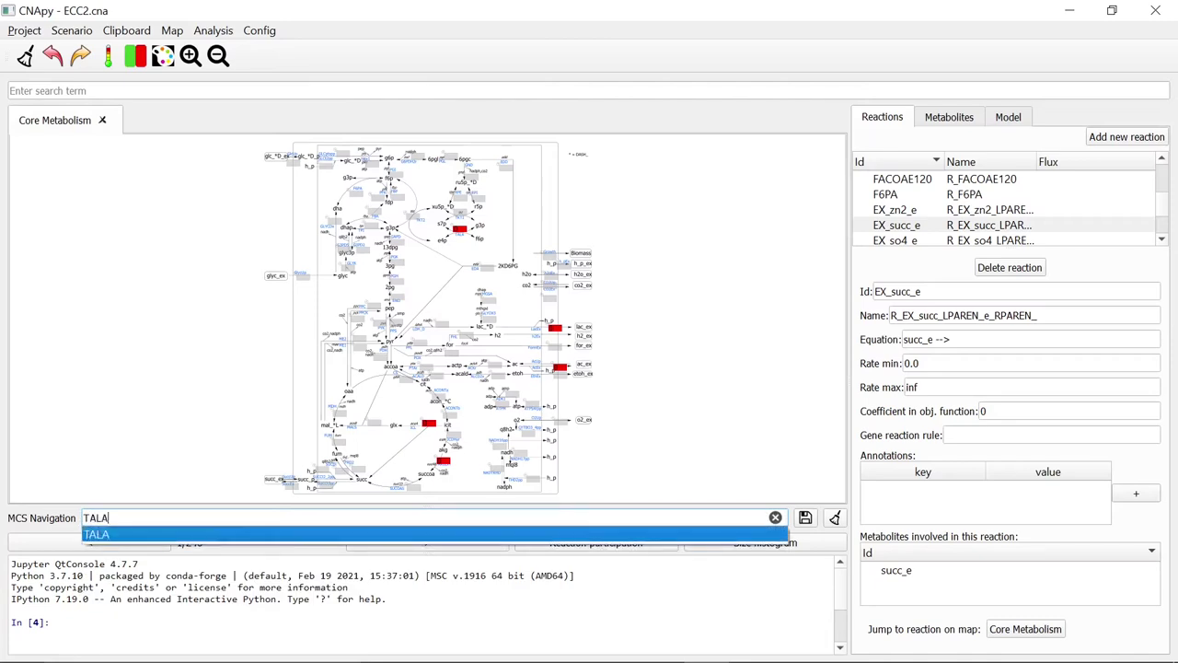
key("Return")
Step: Cycle through the cut sets containing TALA, examining which other reactions are knocked out on the map
left_click(427, 542)
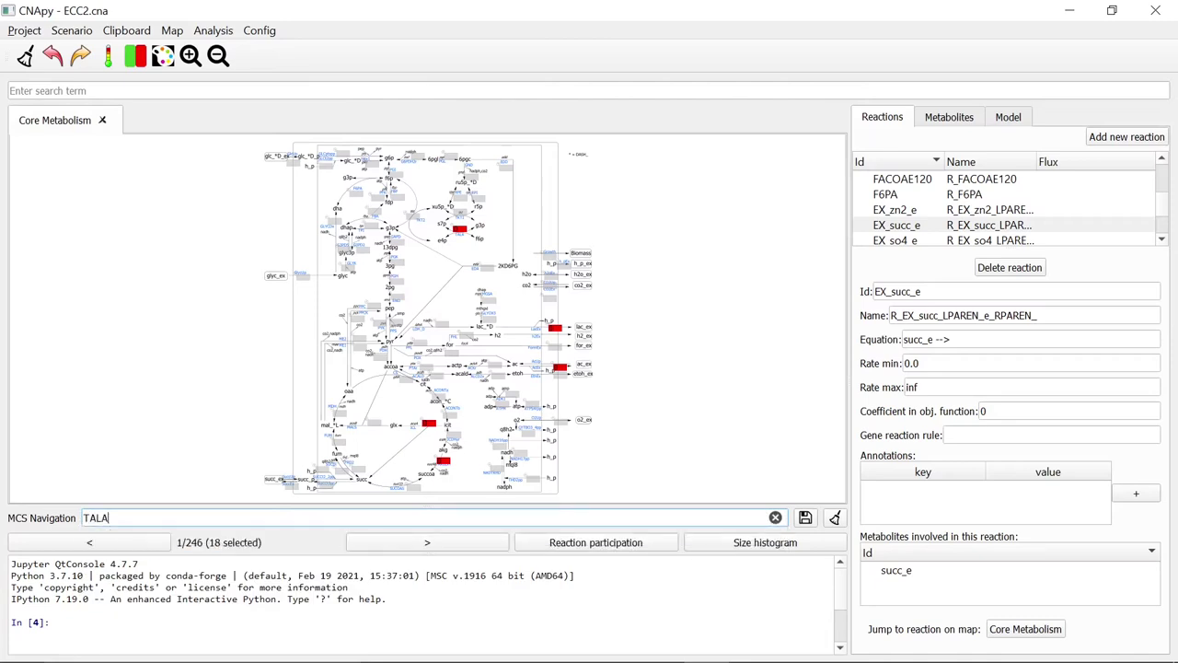
left_click(427, 542)
left_click(427, 542)
left_click(427, 543)
left_click(427, 542)
left_click(427, 542)
left_click(427, 542)
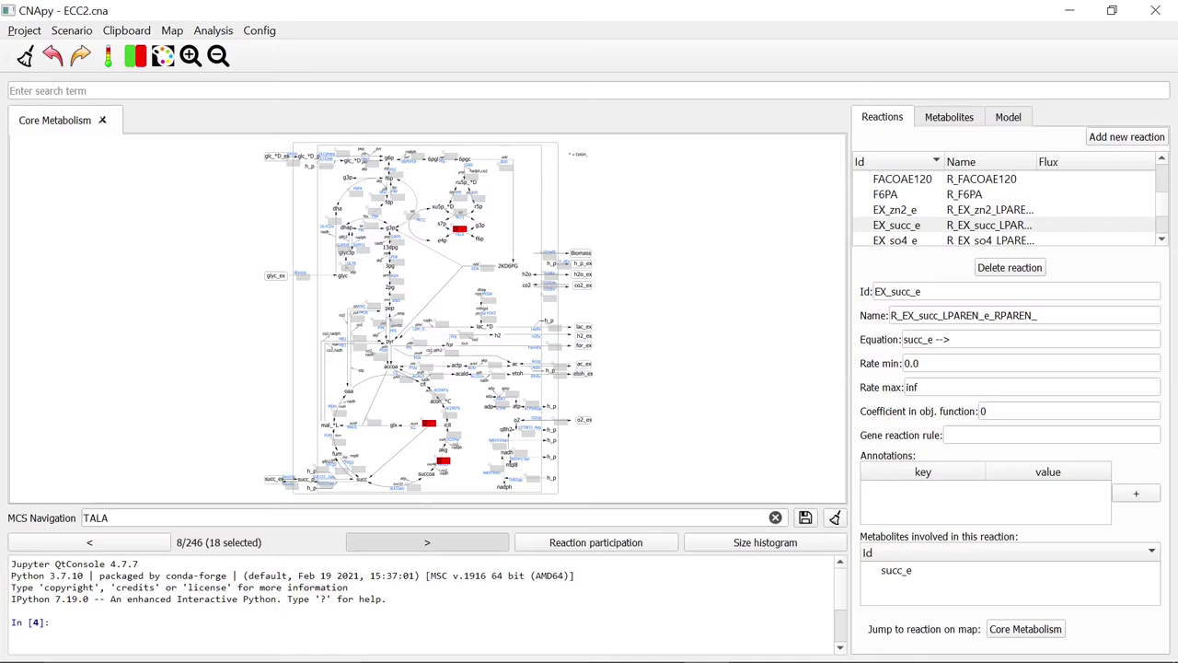
left_click(427, 542)
left_click(427, 542)
left_click(427, 542)
left_click(427, 542)
left_click(427, 542)
left_click(427, 542)
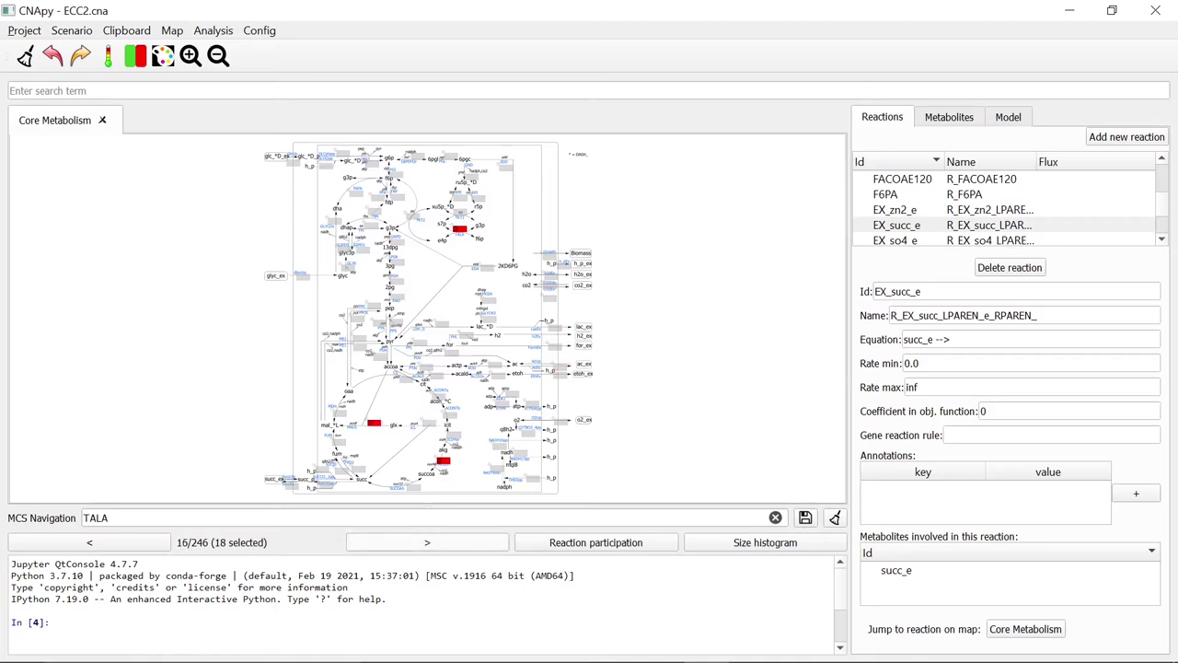
left_click(427, 543)
left_click(427, 542)
left_click(427, 542)
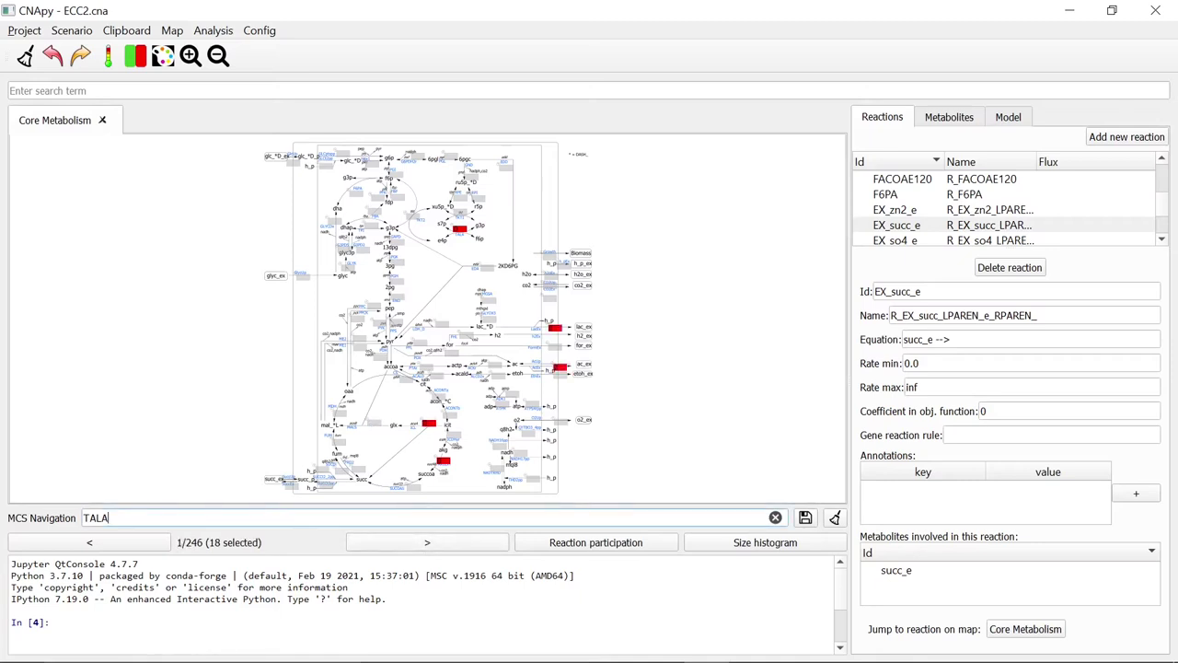
left_click(90, 542)
left_click(427, 542)
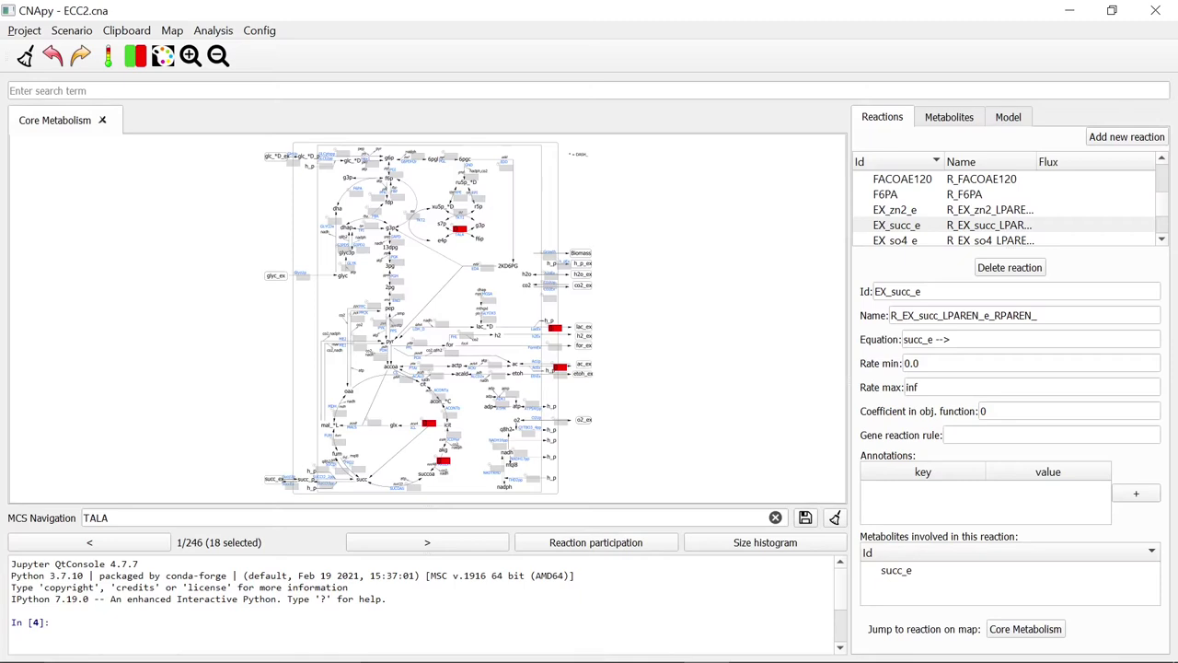
Step: Extend the cut set filter to "TALA, !ICL" so that sets containing ICL are excluded
type(",")
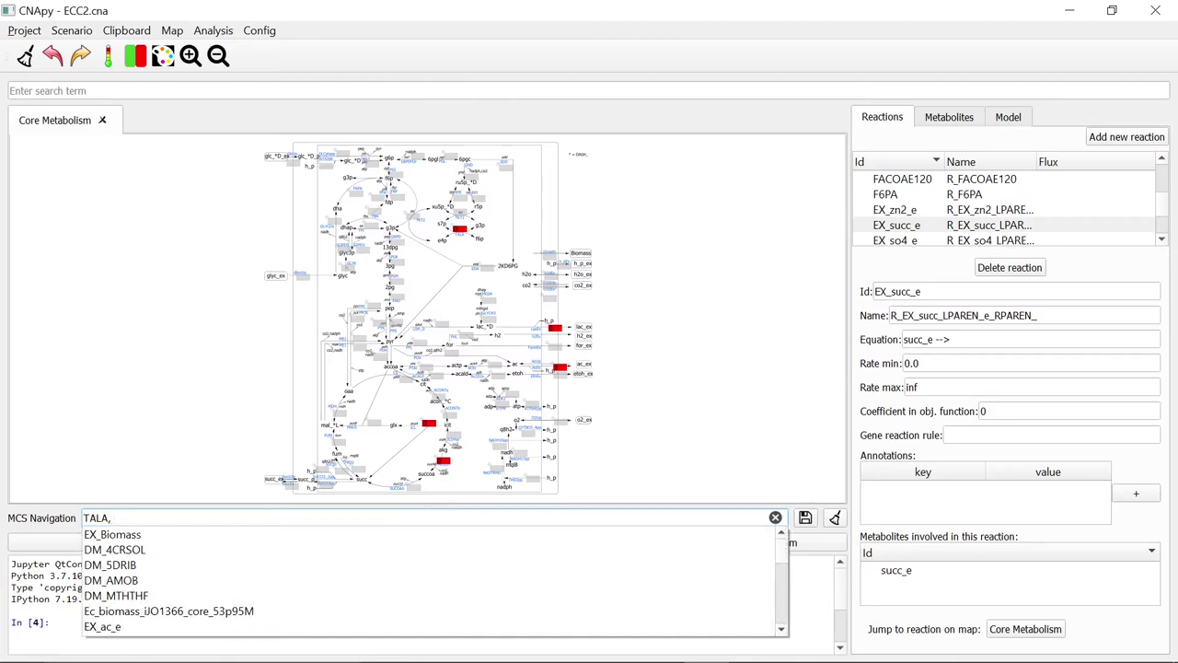
type(" !")
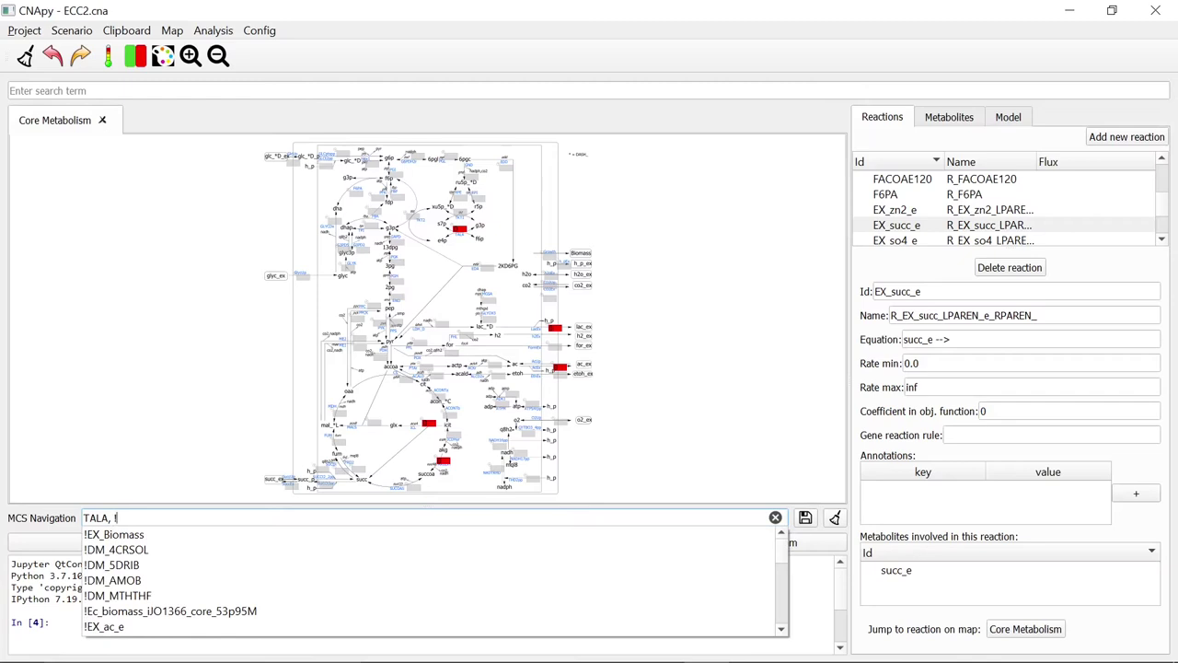
type("ICL")
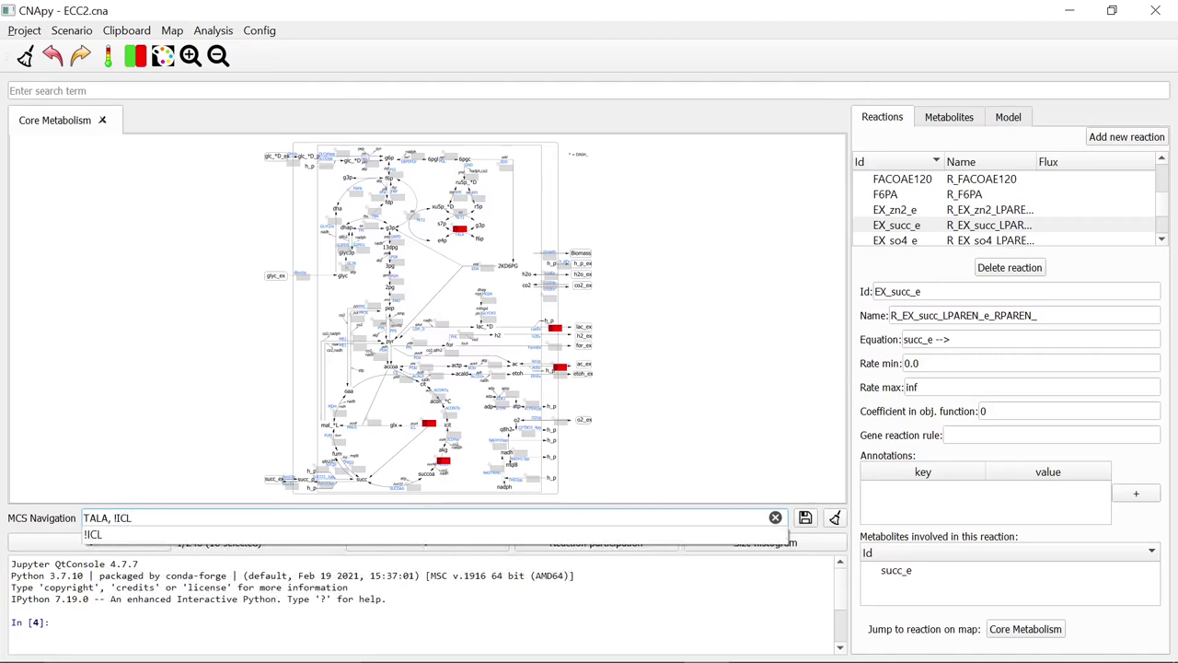
key("Return")
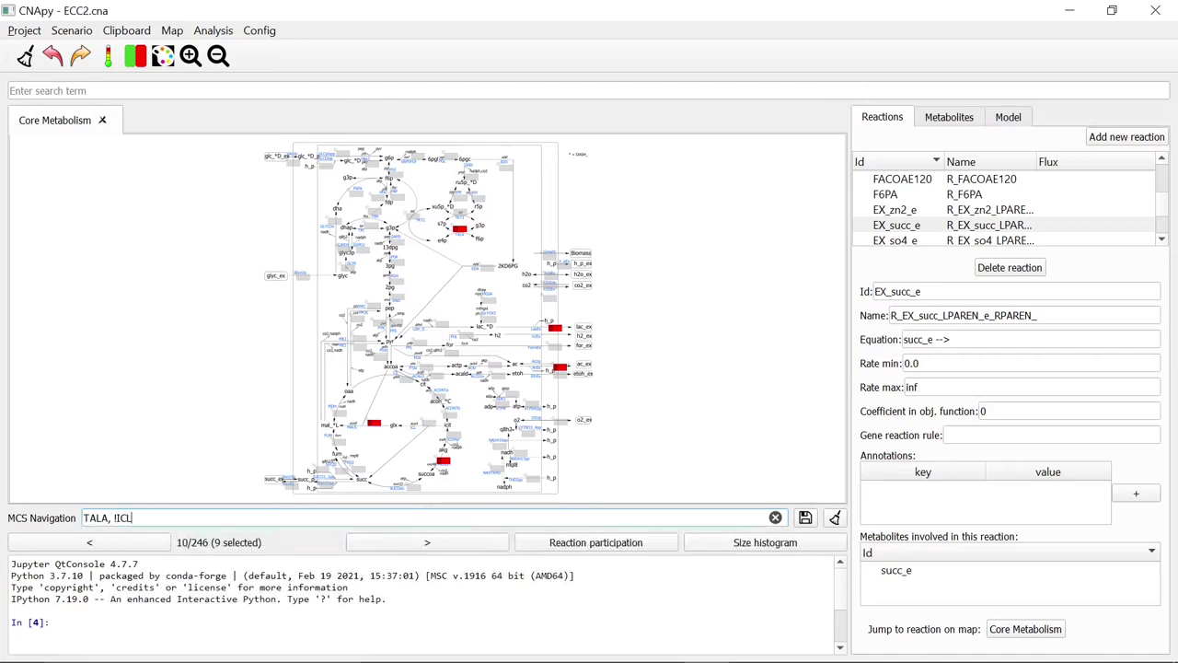